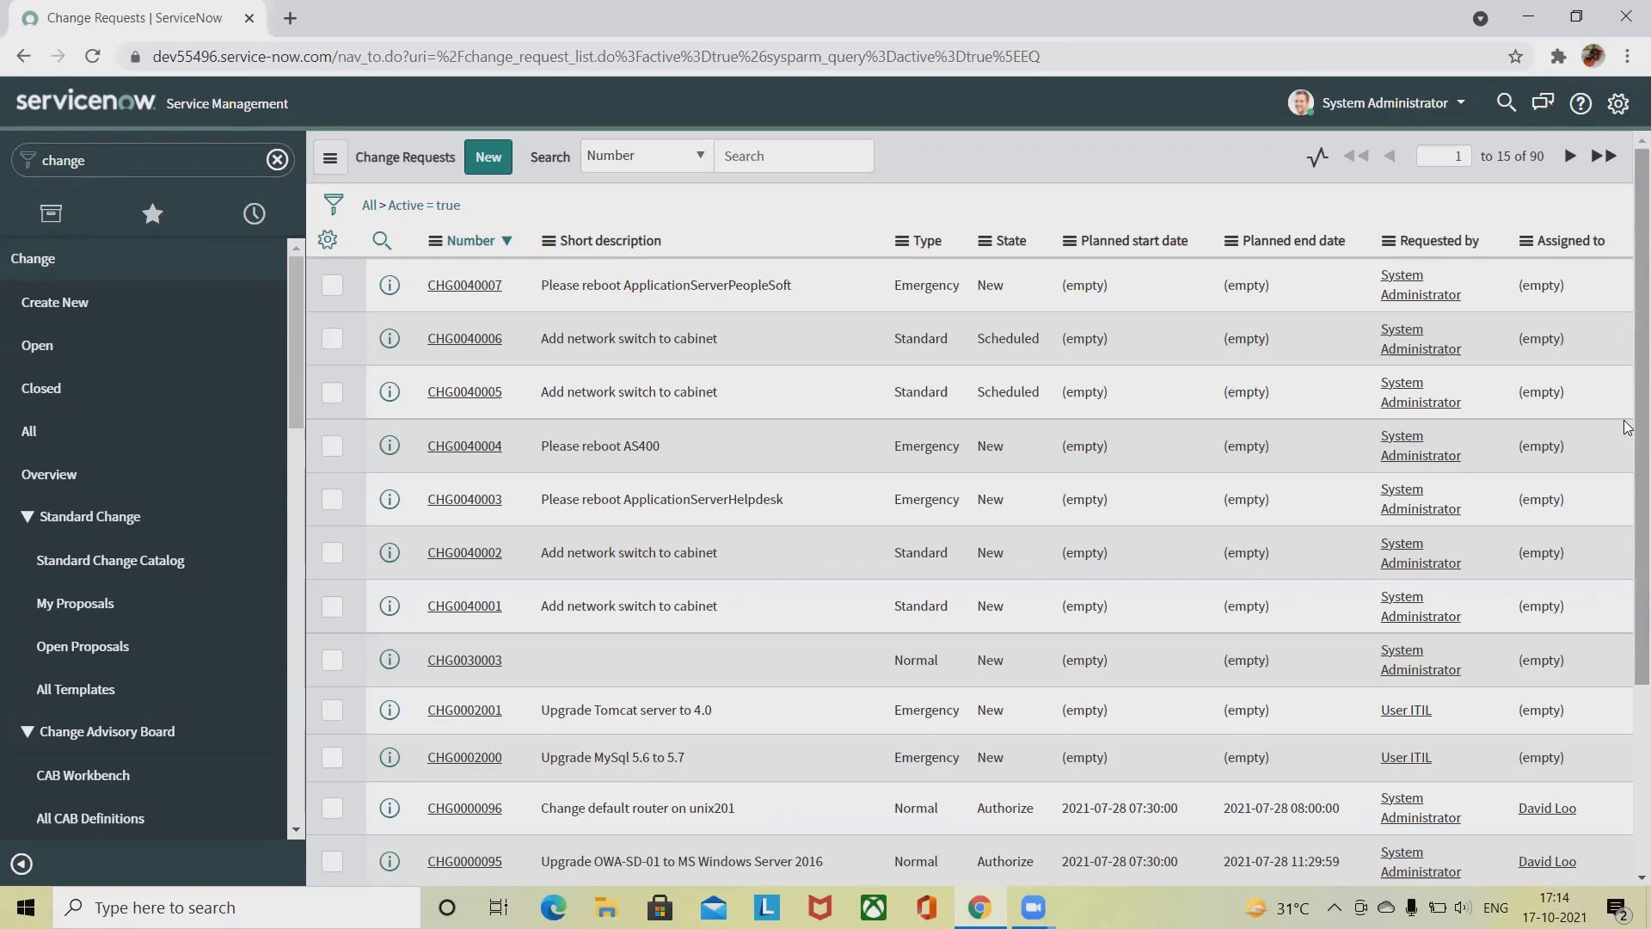
Step: Filter the navigator by 'configuration' and open the Unix servers list under Servers
click(277, 160)
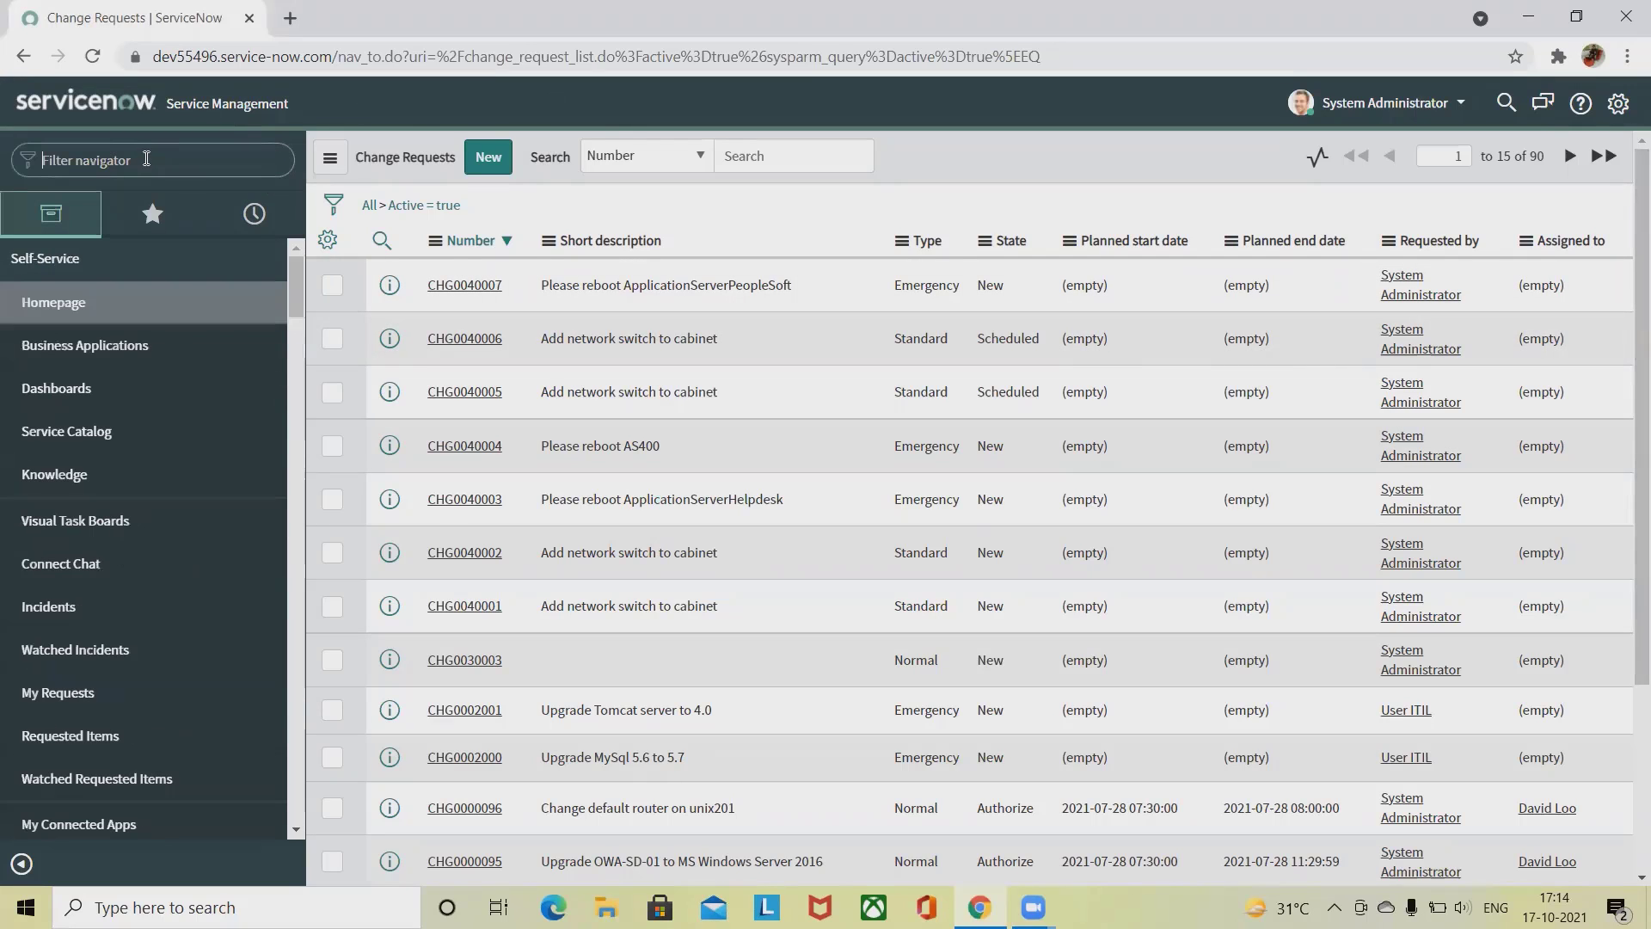
text(con)
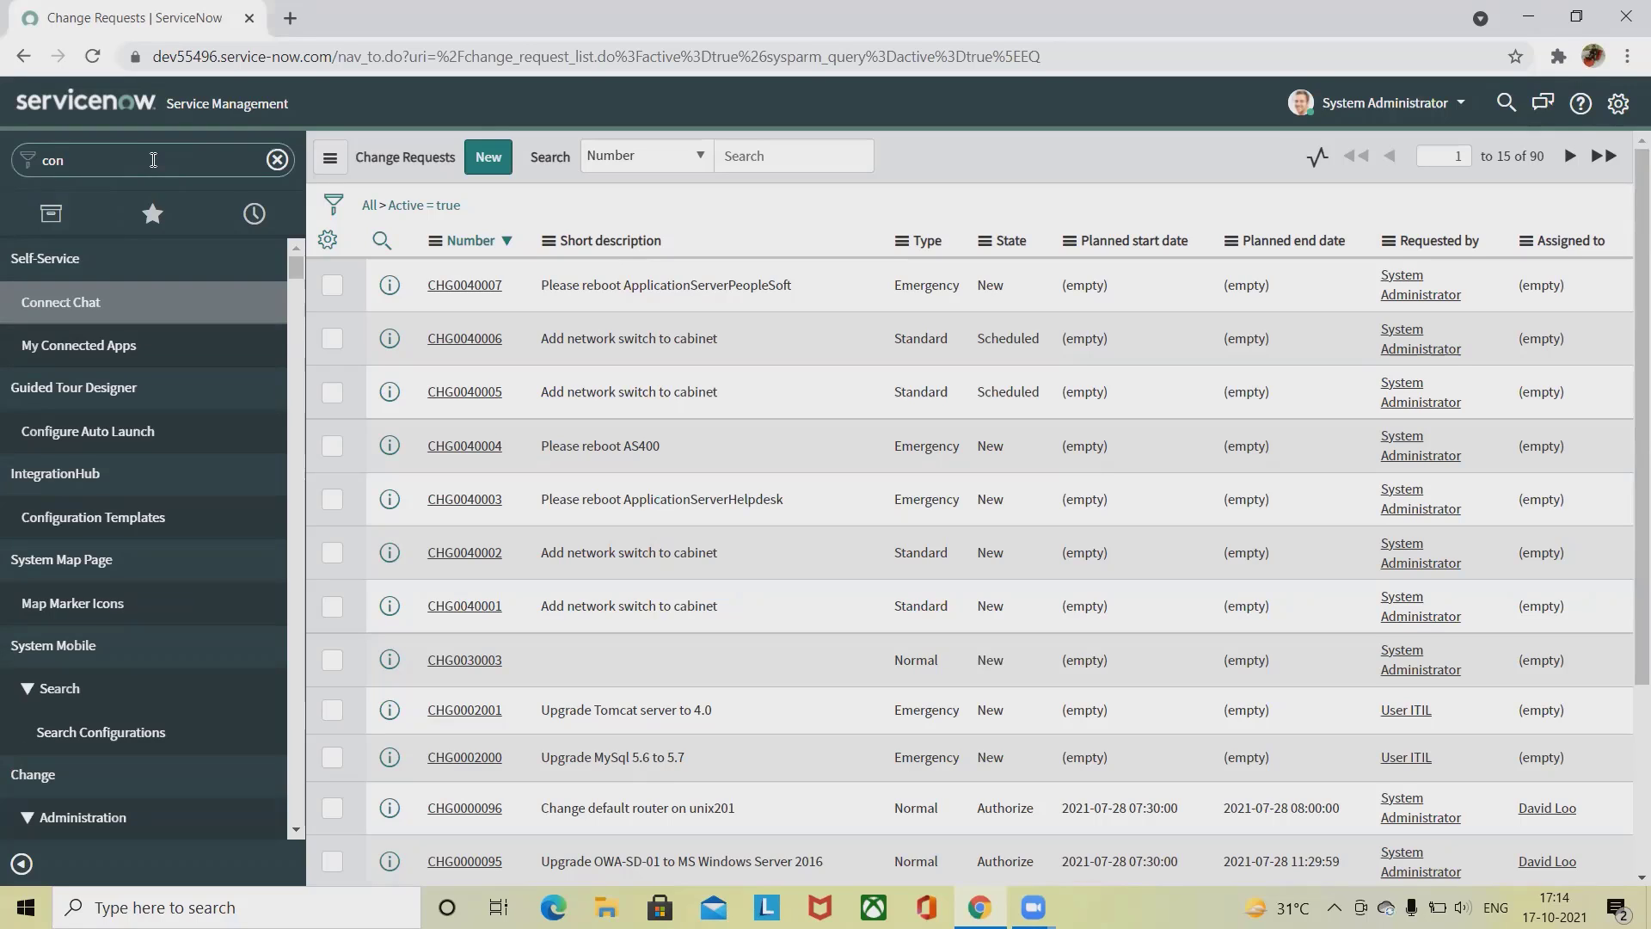
text(figu)
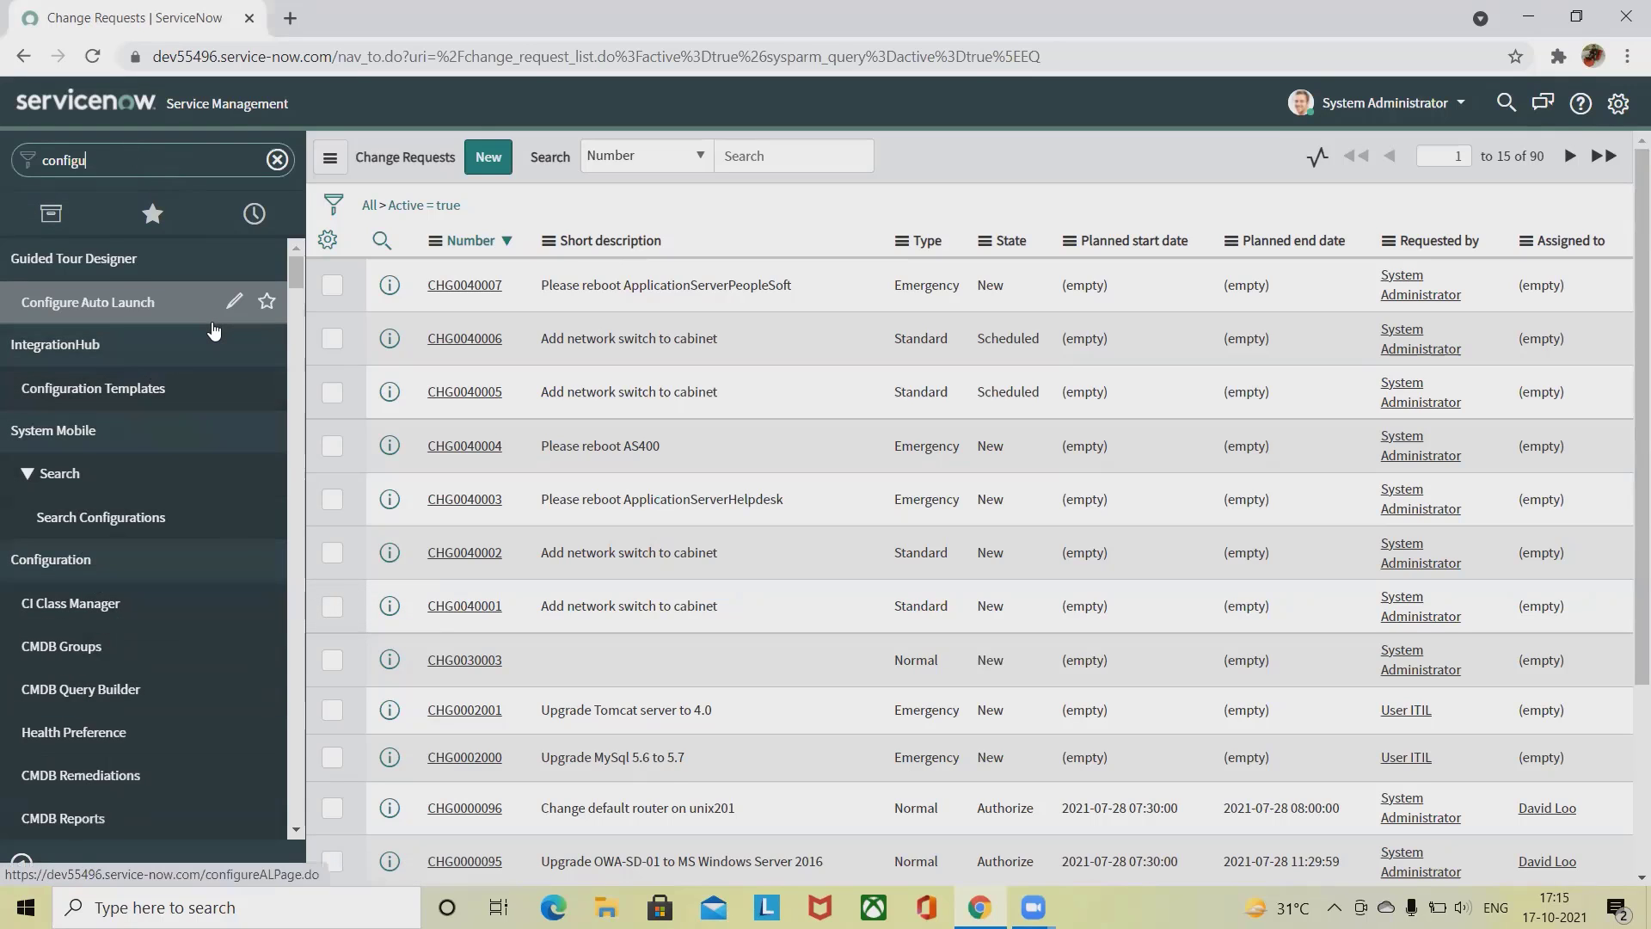
text(ration)
scroll(126, 694, down, 6)
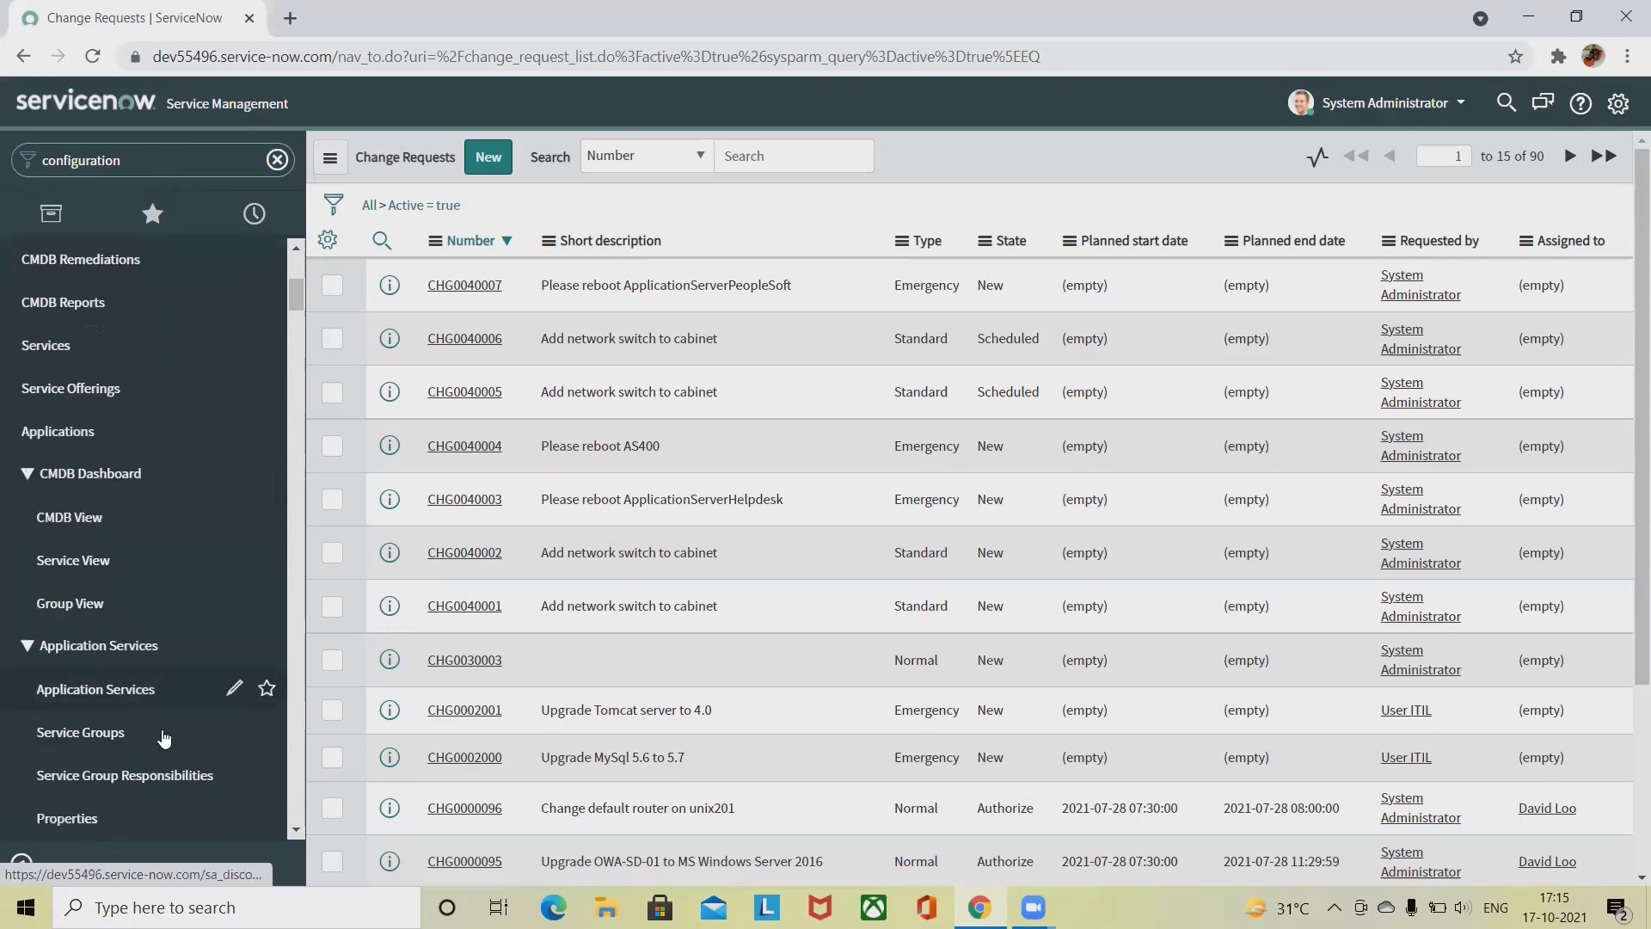
scroll(110, 719, down, 3)
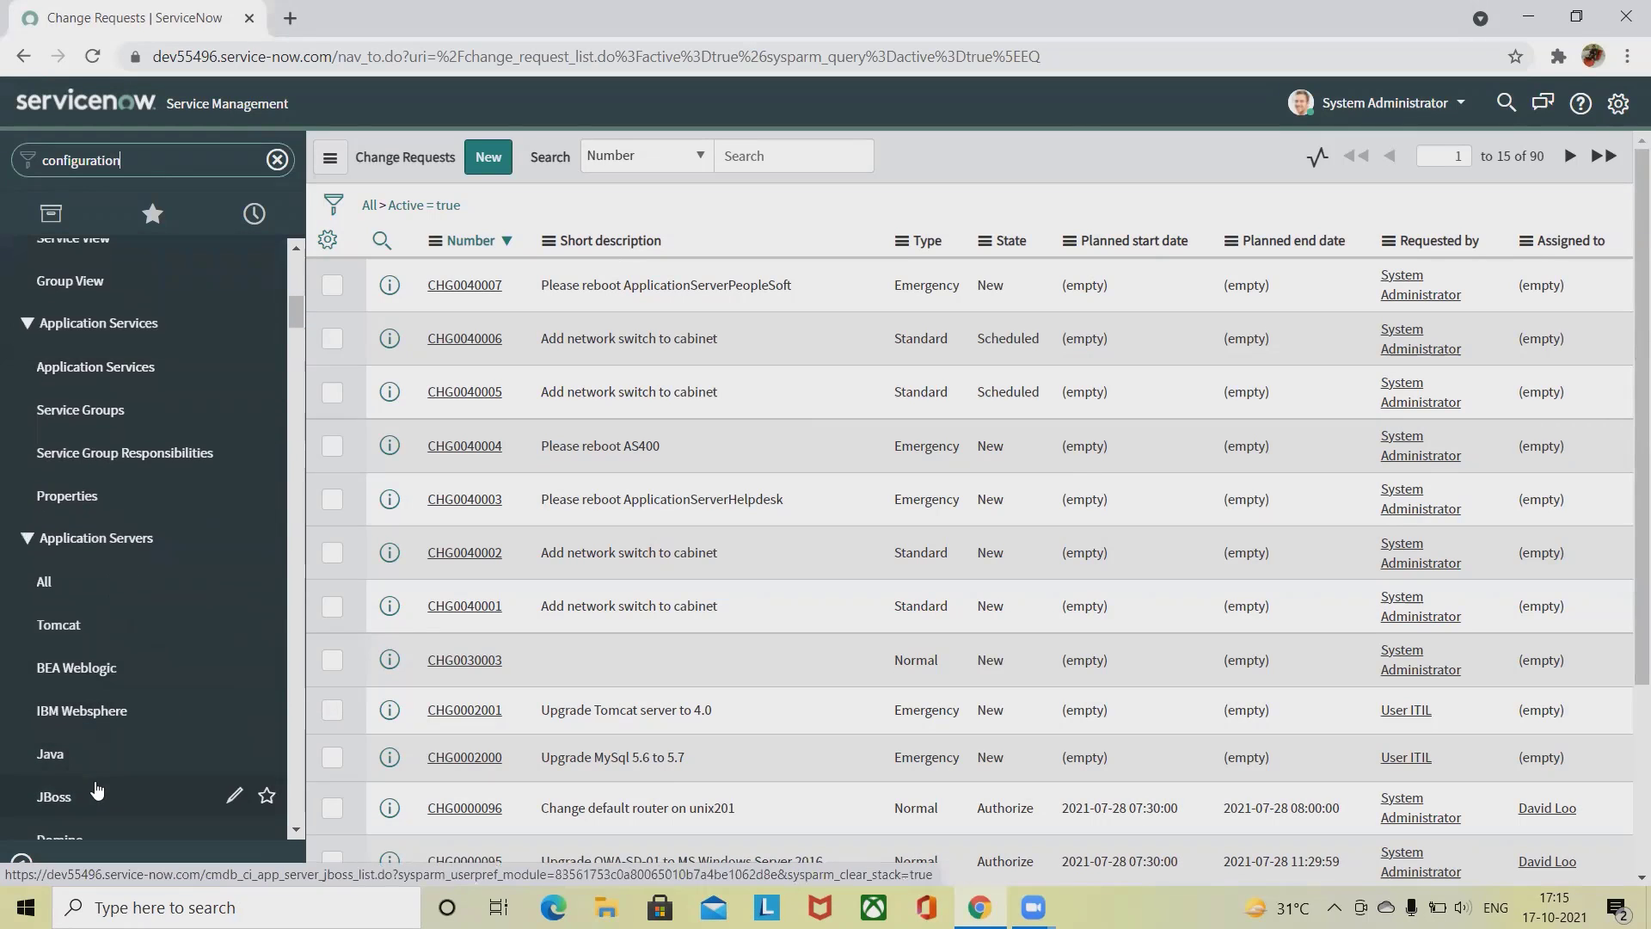
scroll(96, 790, down, 5)
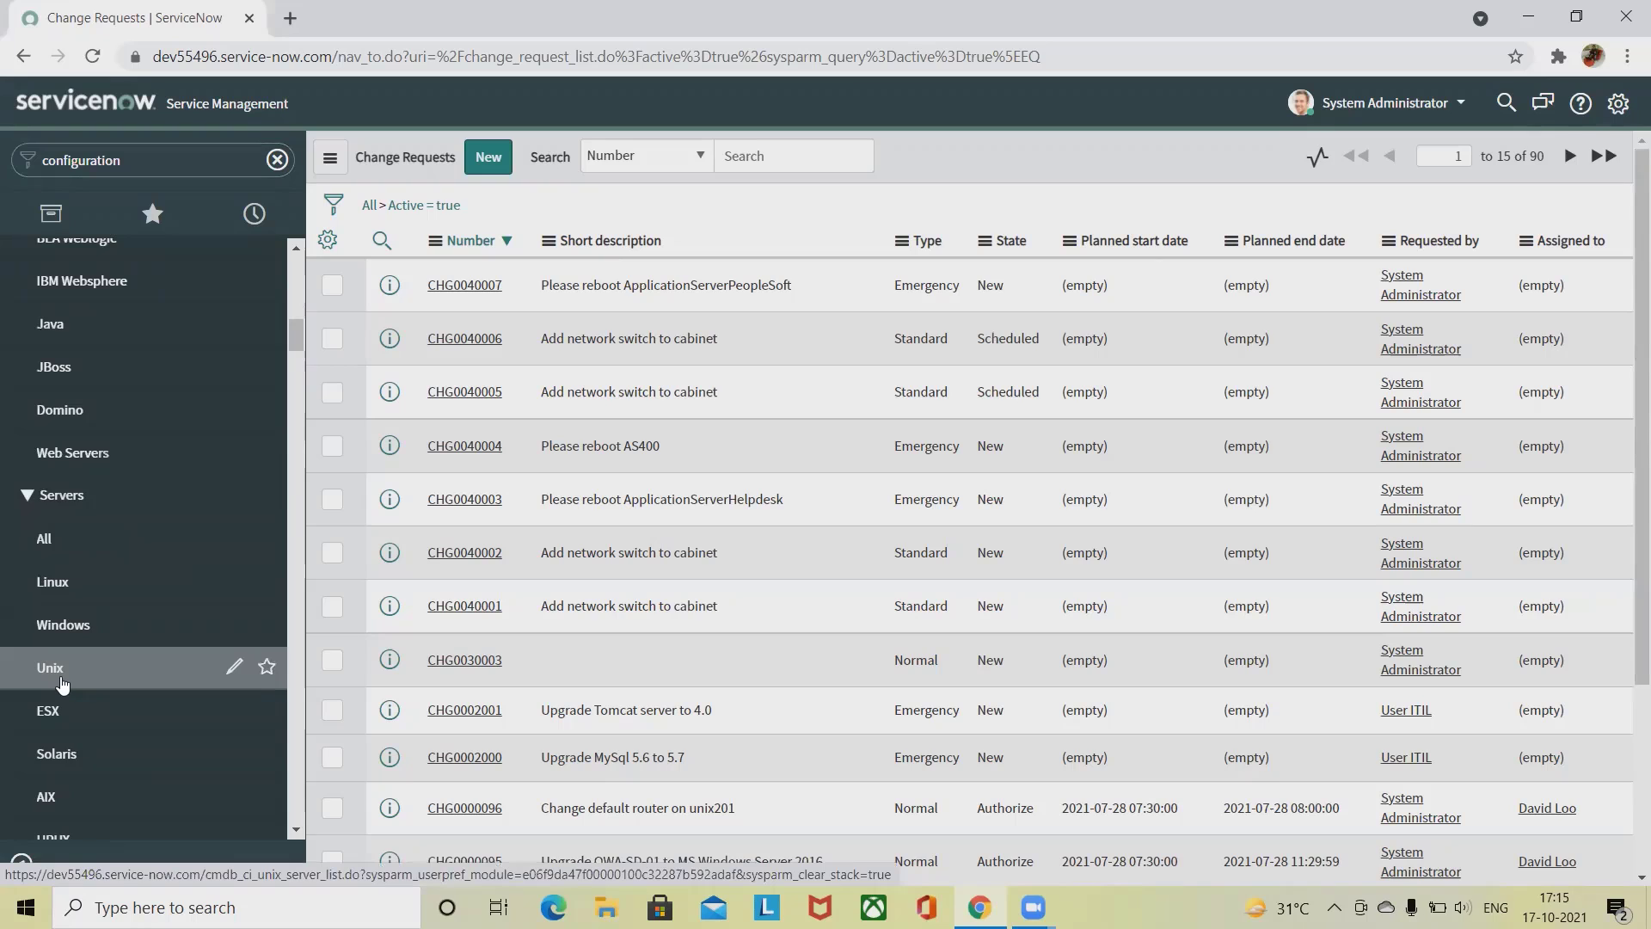
click(62, 683)
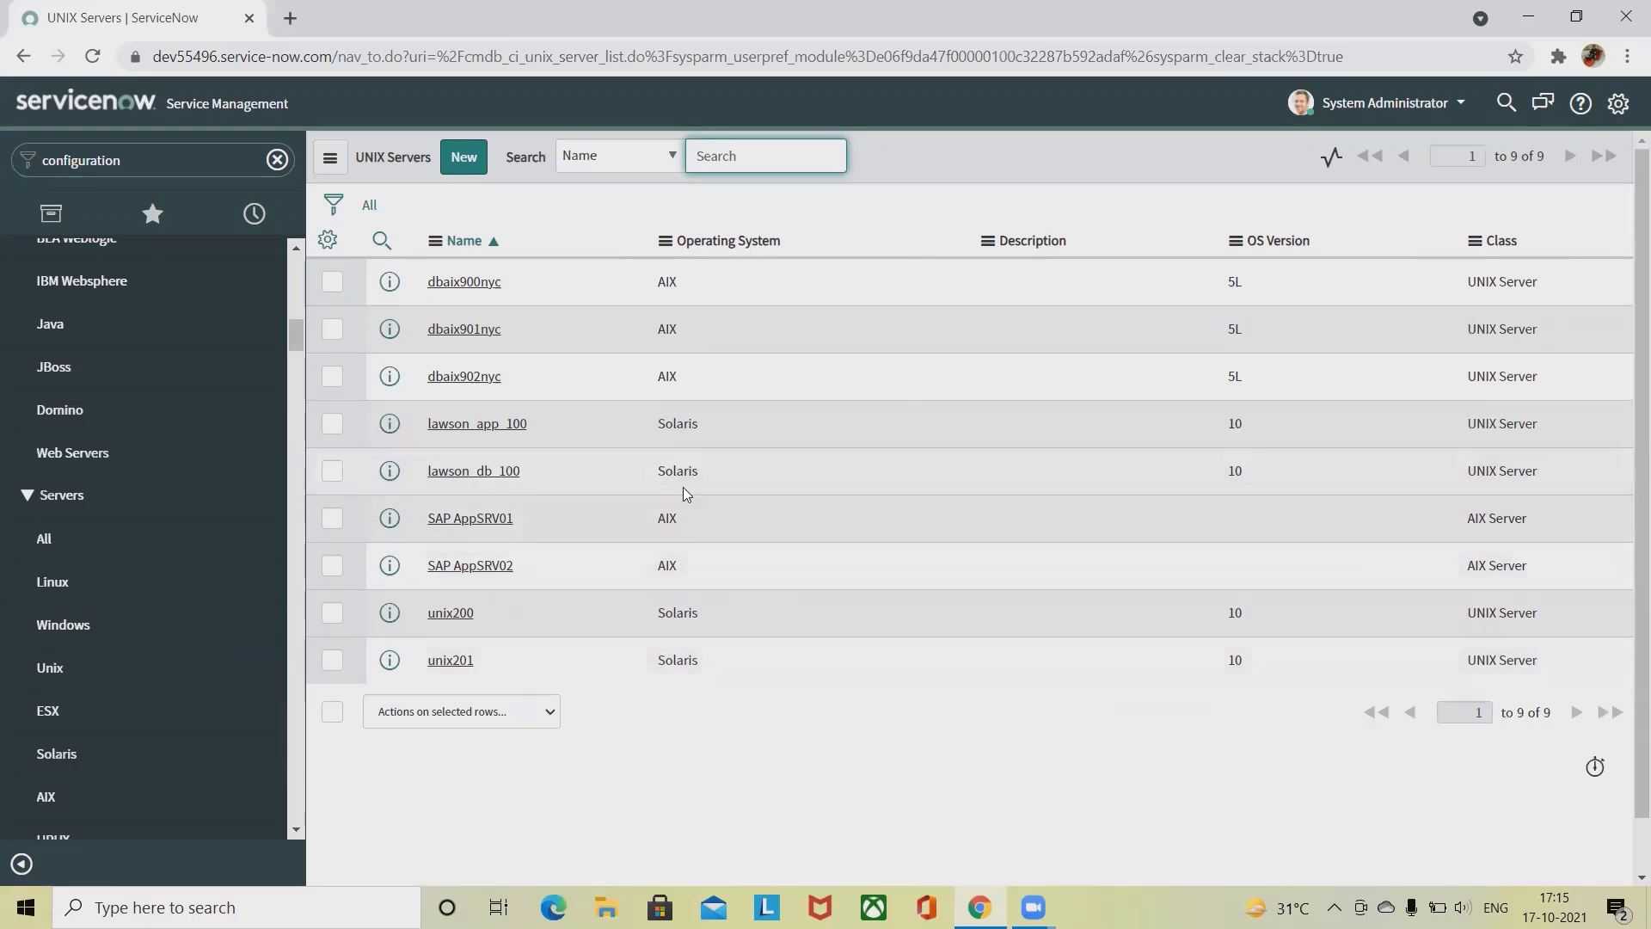
click(332, 282)
click(332, 329)
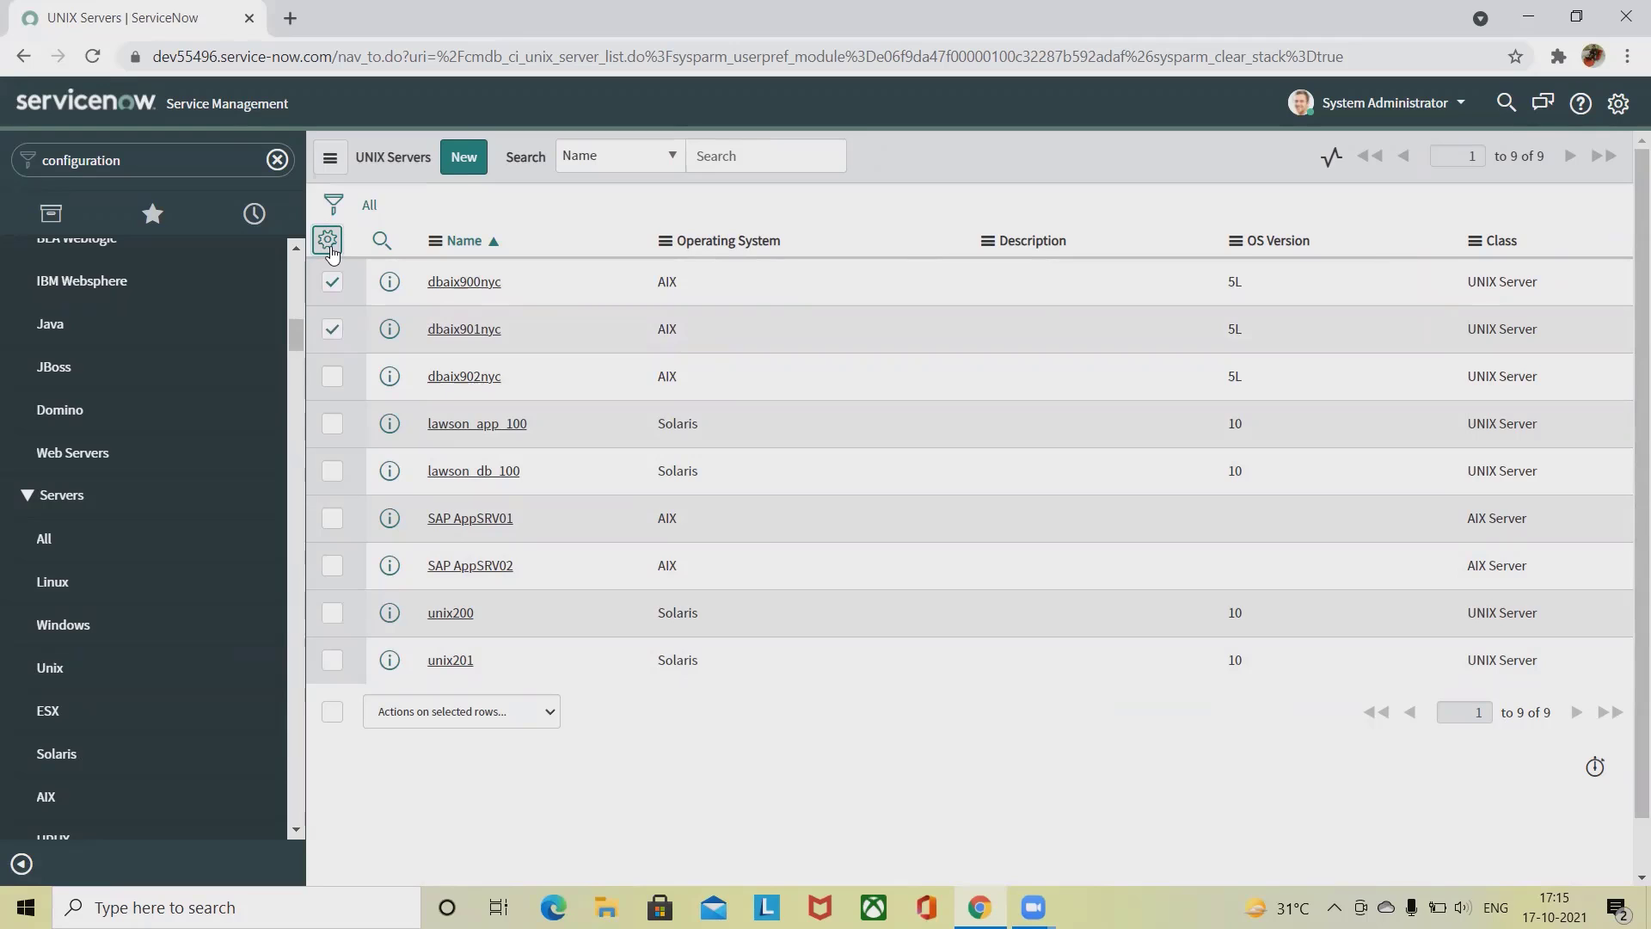
click(329, 245)
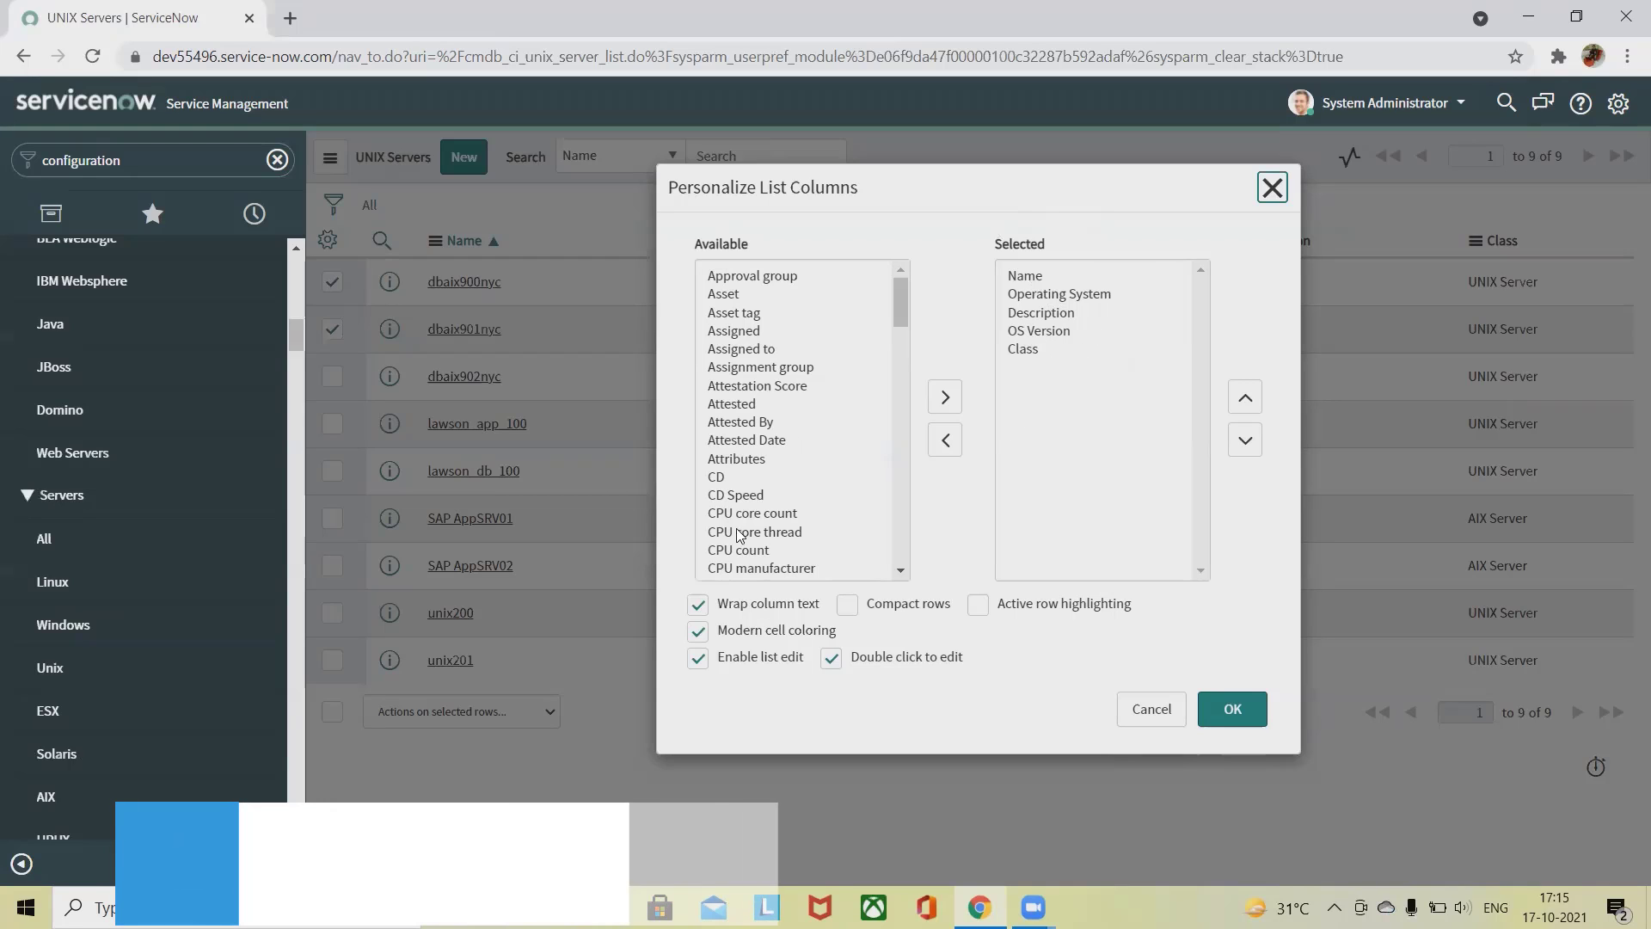
scroll(761, 381, down, 15)
scroll(737, 535, down, 3)
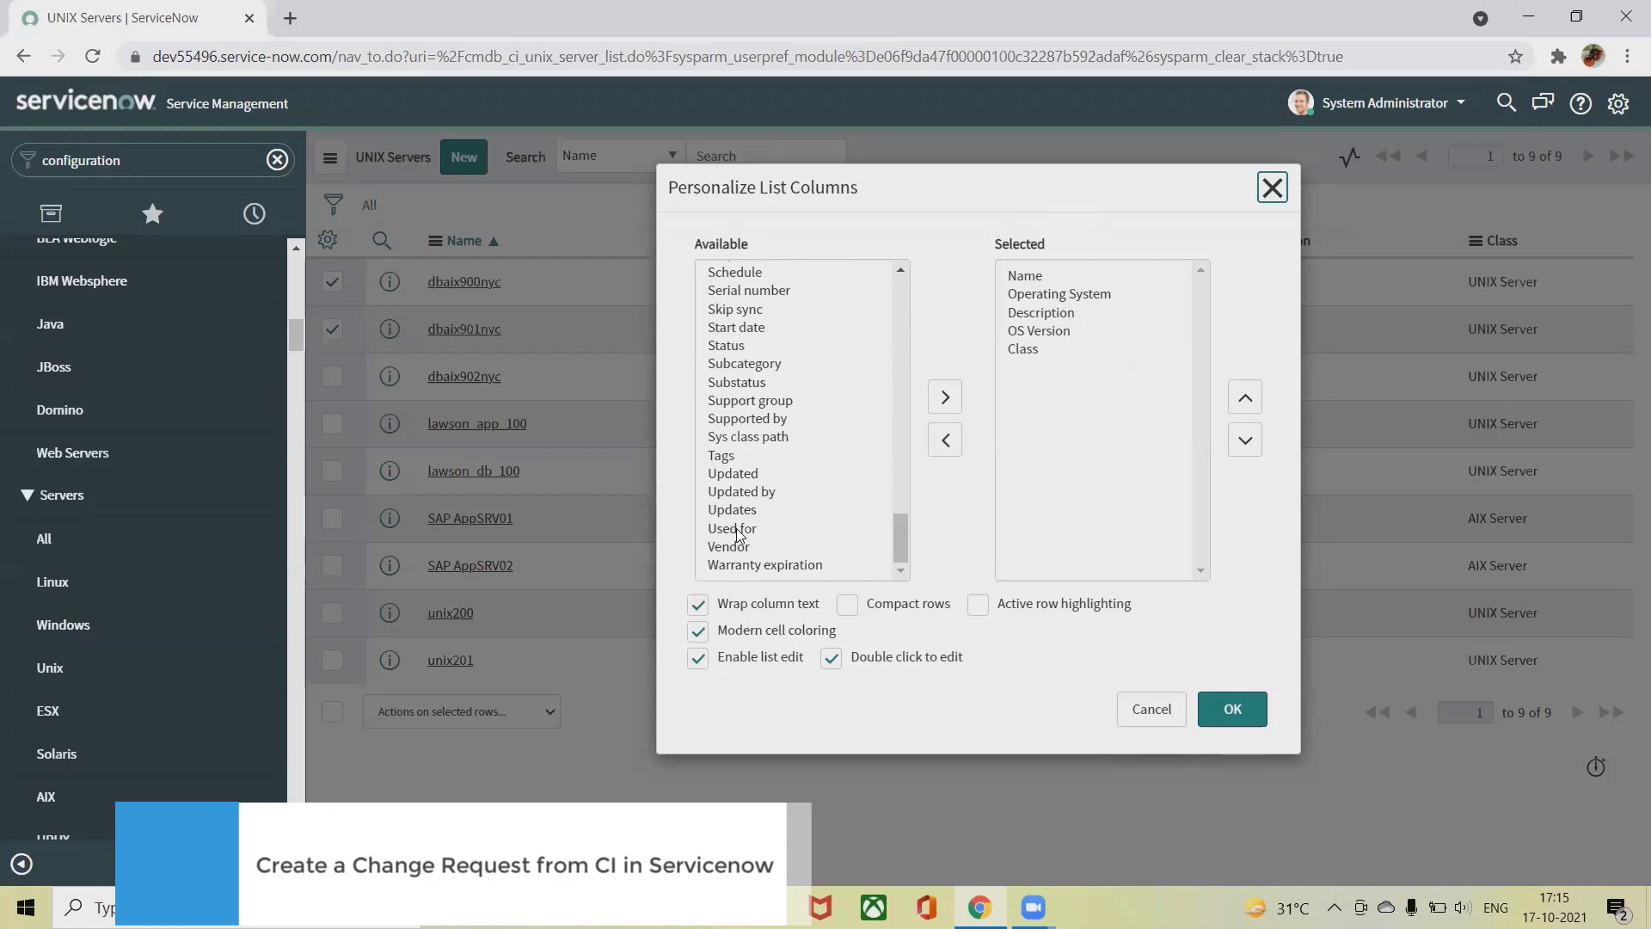
click(1234, 706)
click(640, 164)
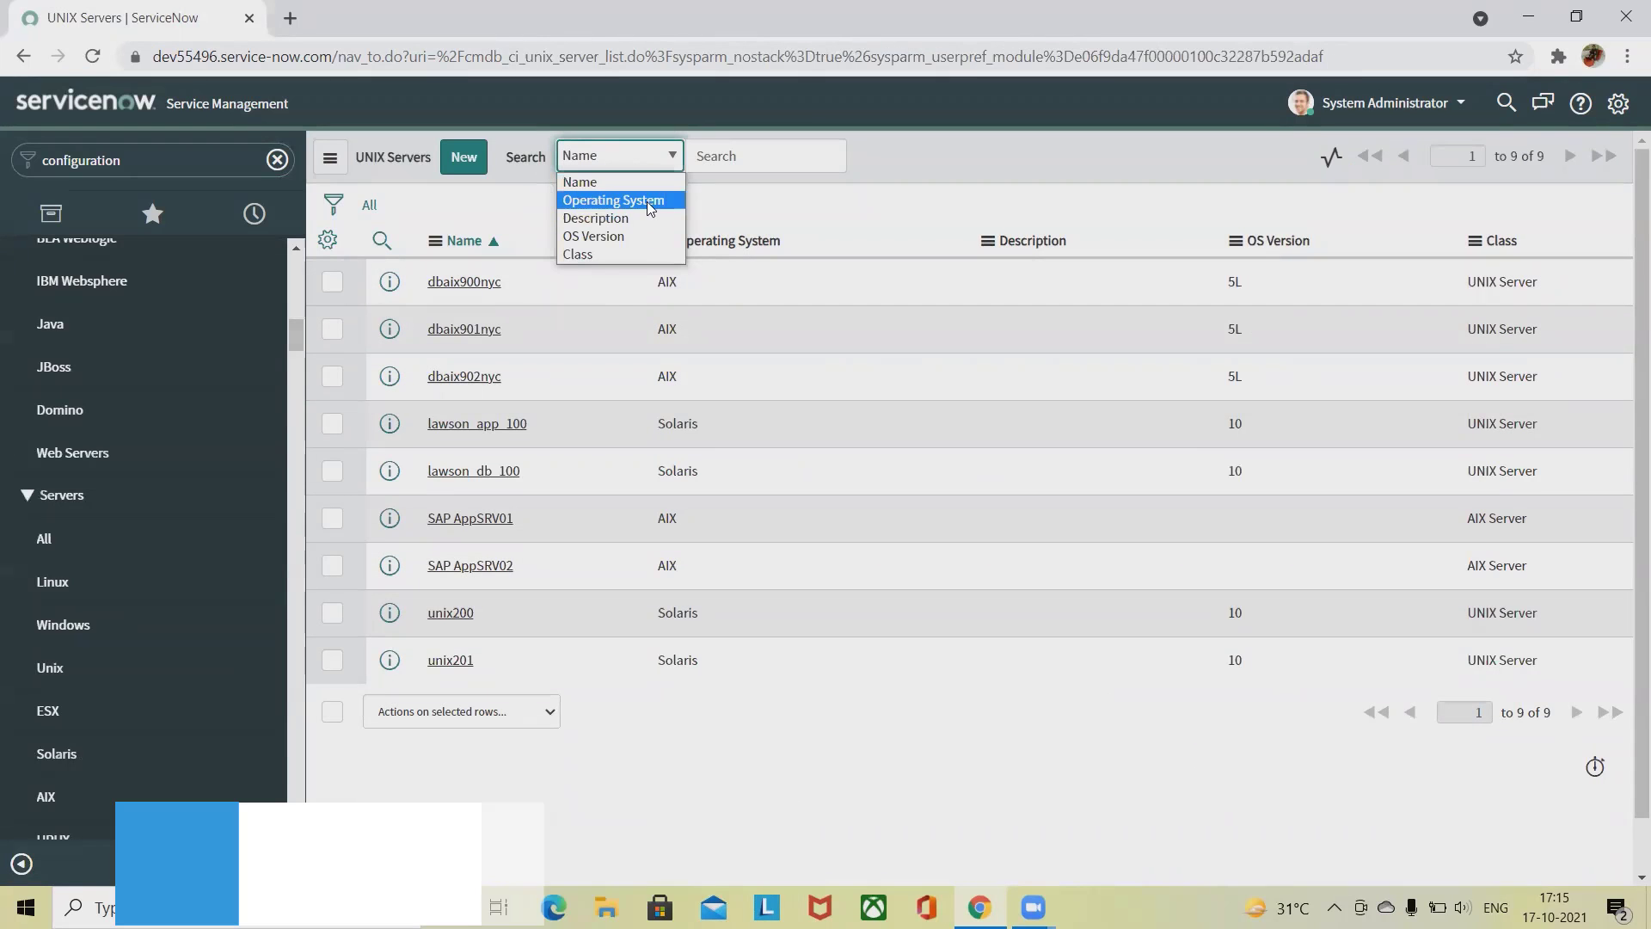
Step: Search the list by Operating System and start a new UNIX Server record
click(661, 201)
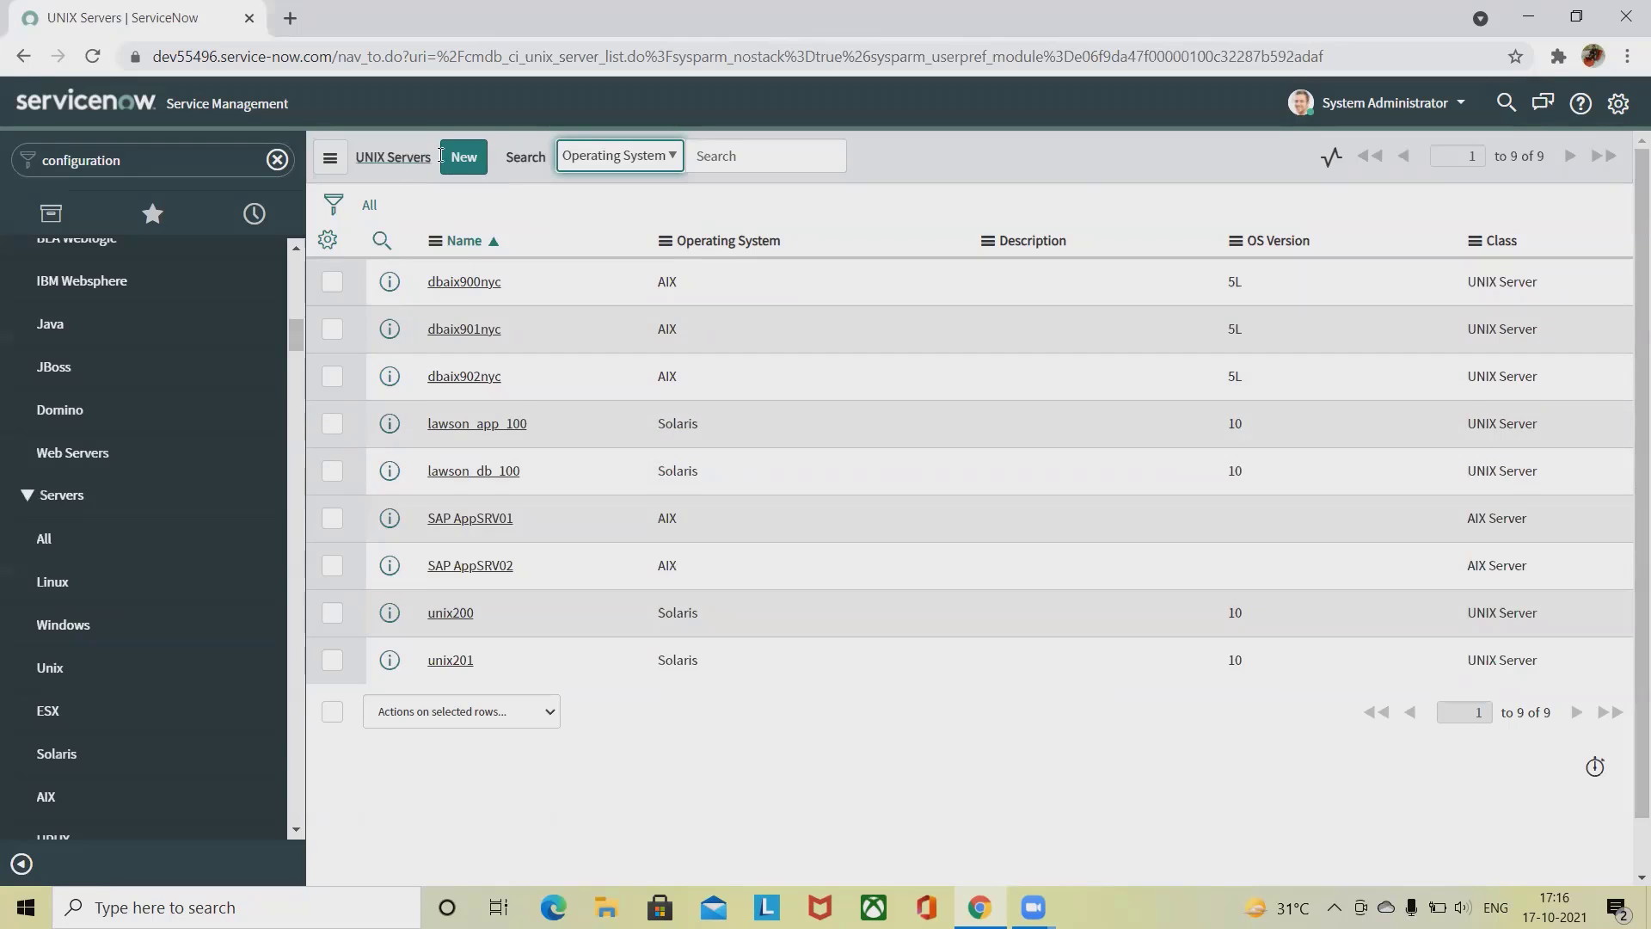
click(465, 160)
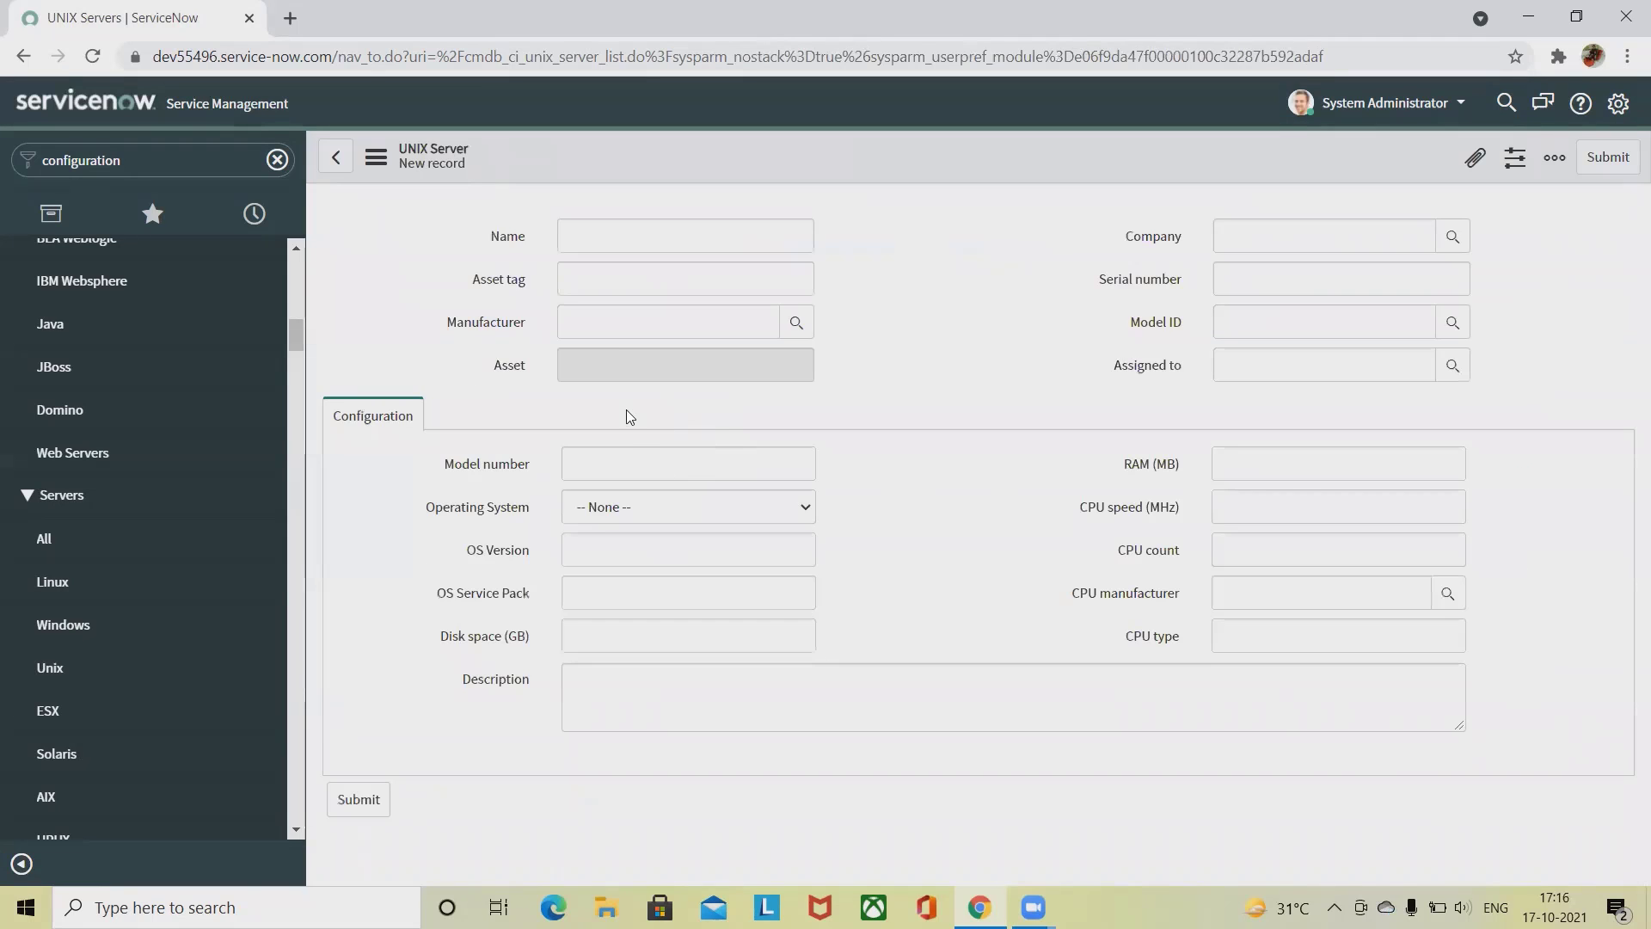
Step: Abandon the new UNIX Server record unsaved and return to the servers list
click(556, 238)
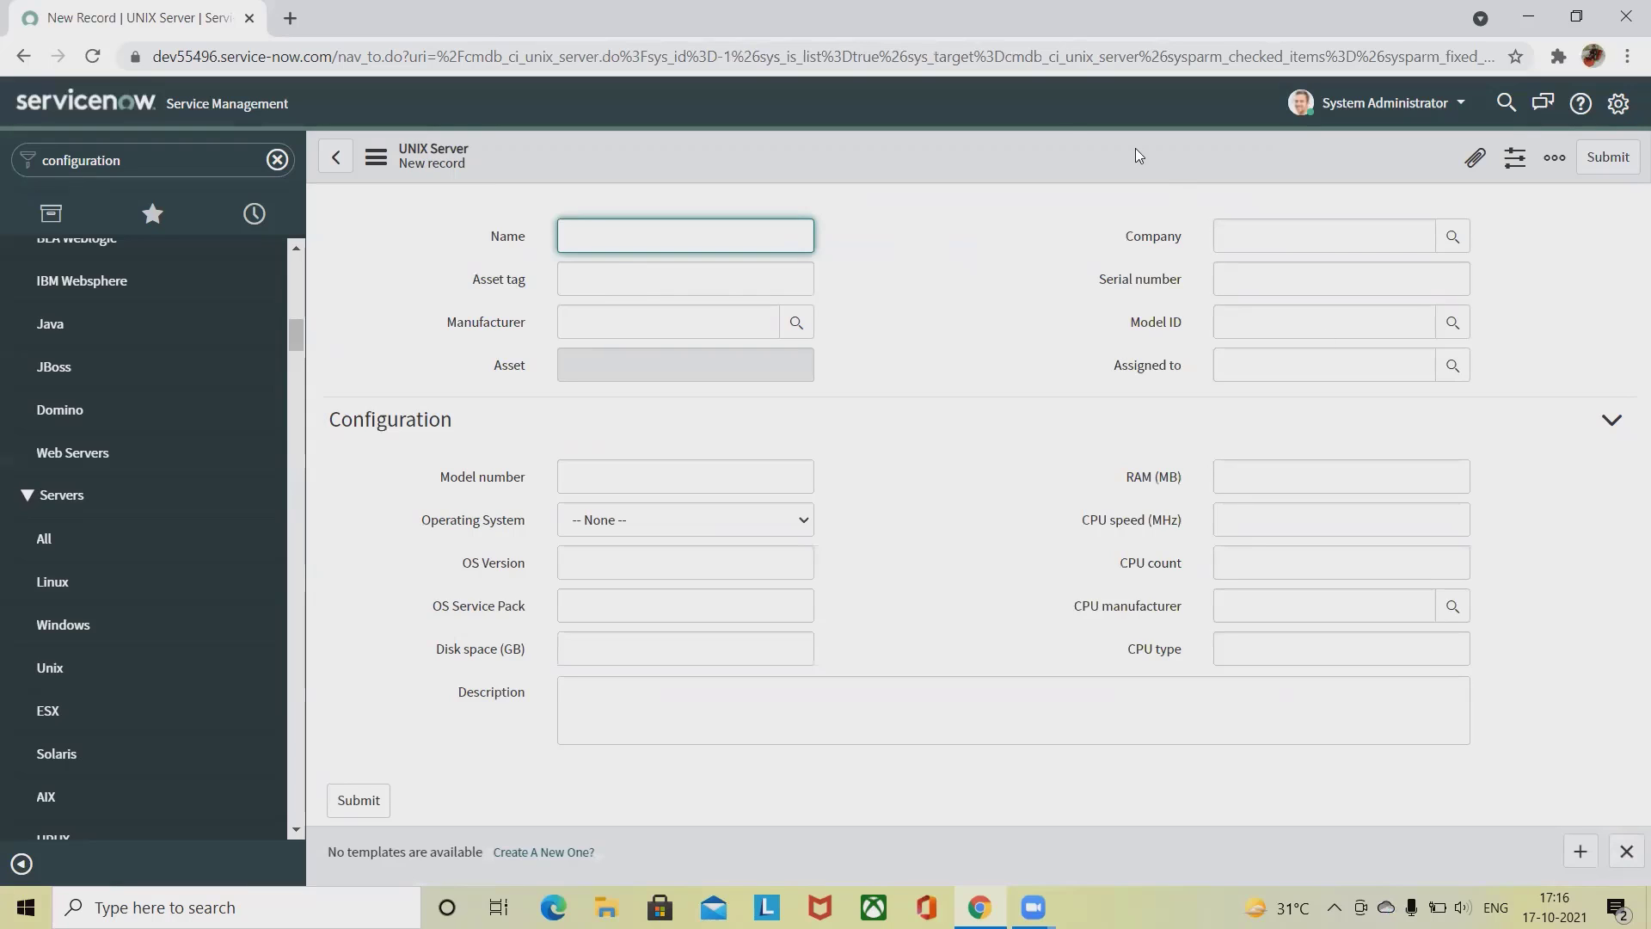
click(335, 156)
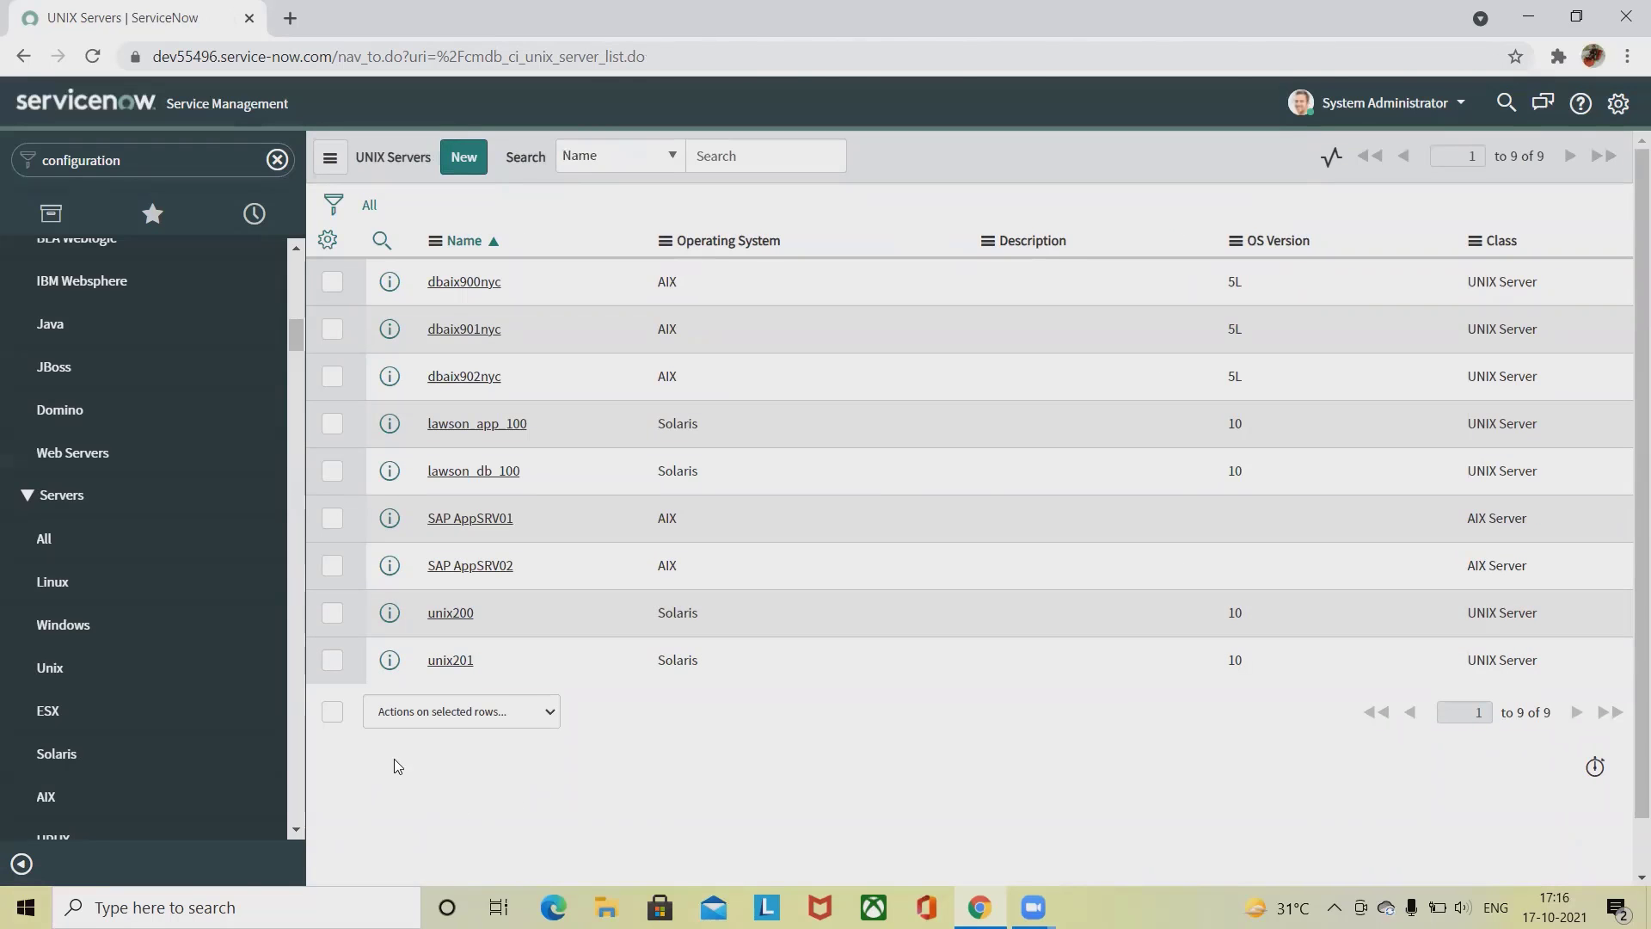
Step: Check servers dbaix900nyc and dbaix901nyc in the UNIX Servers list
click(538, 705)
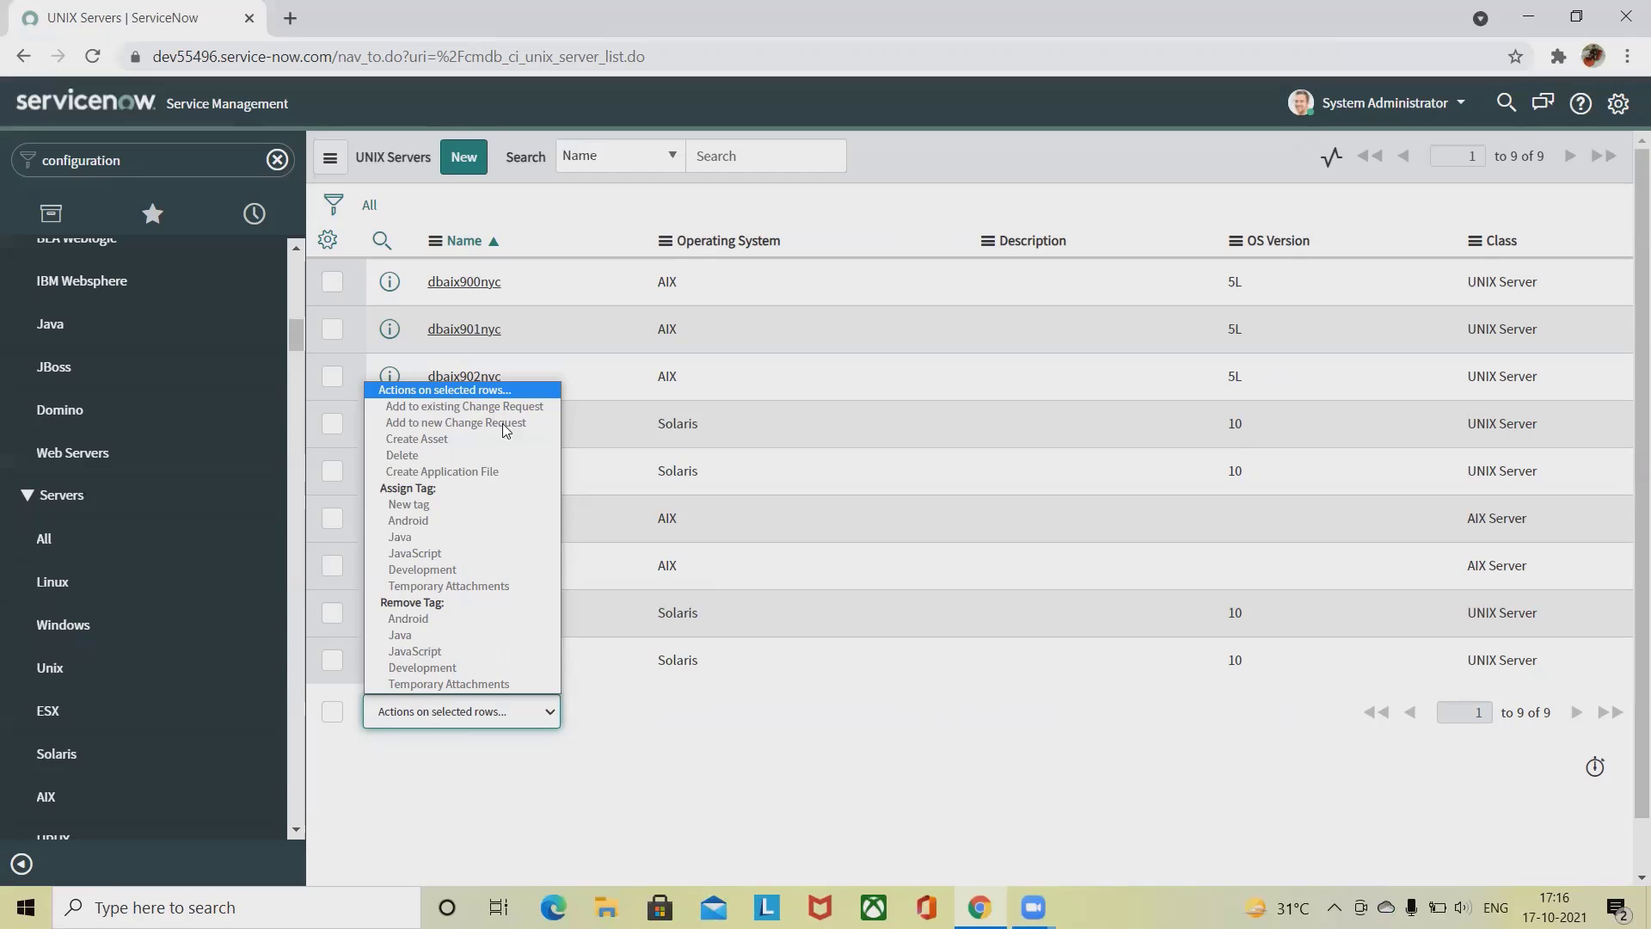
click(814, 761)
click(403, 711)
click(332, 282)
click(471, 711)
click(333, 330)
Step: Choose to add the checked servers to an existing Change Request
click(333, 331)
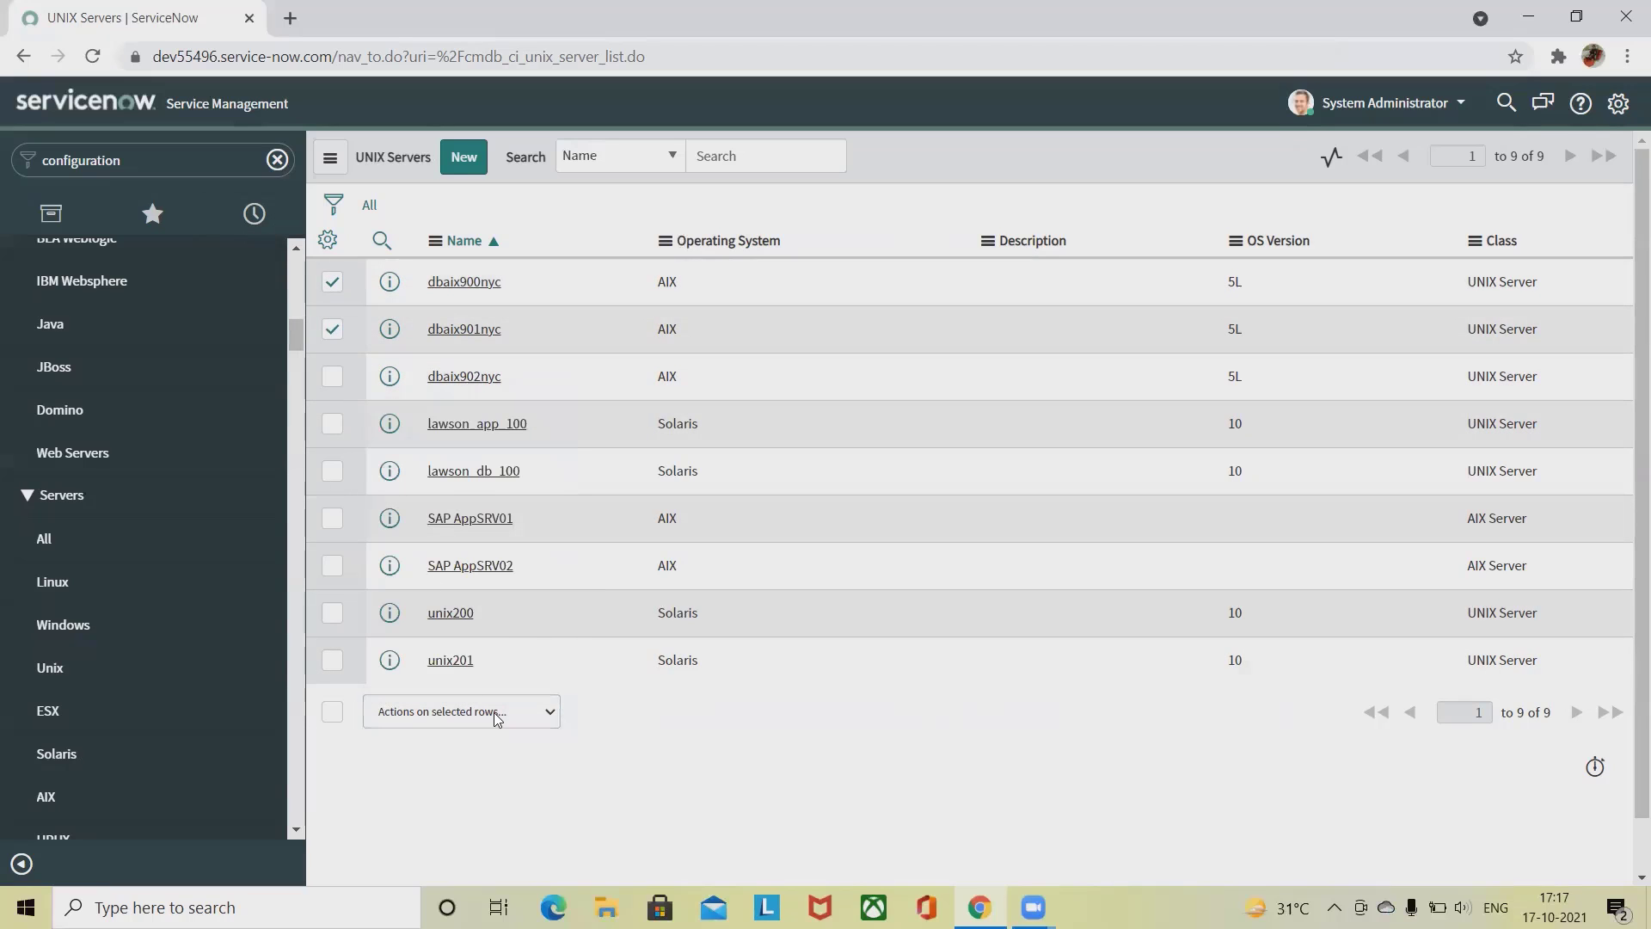
click(548, 714)
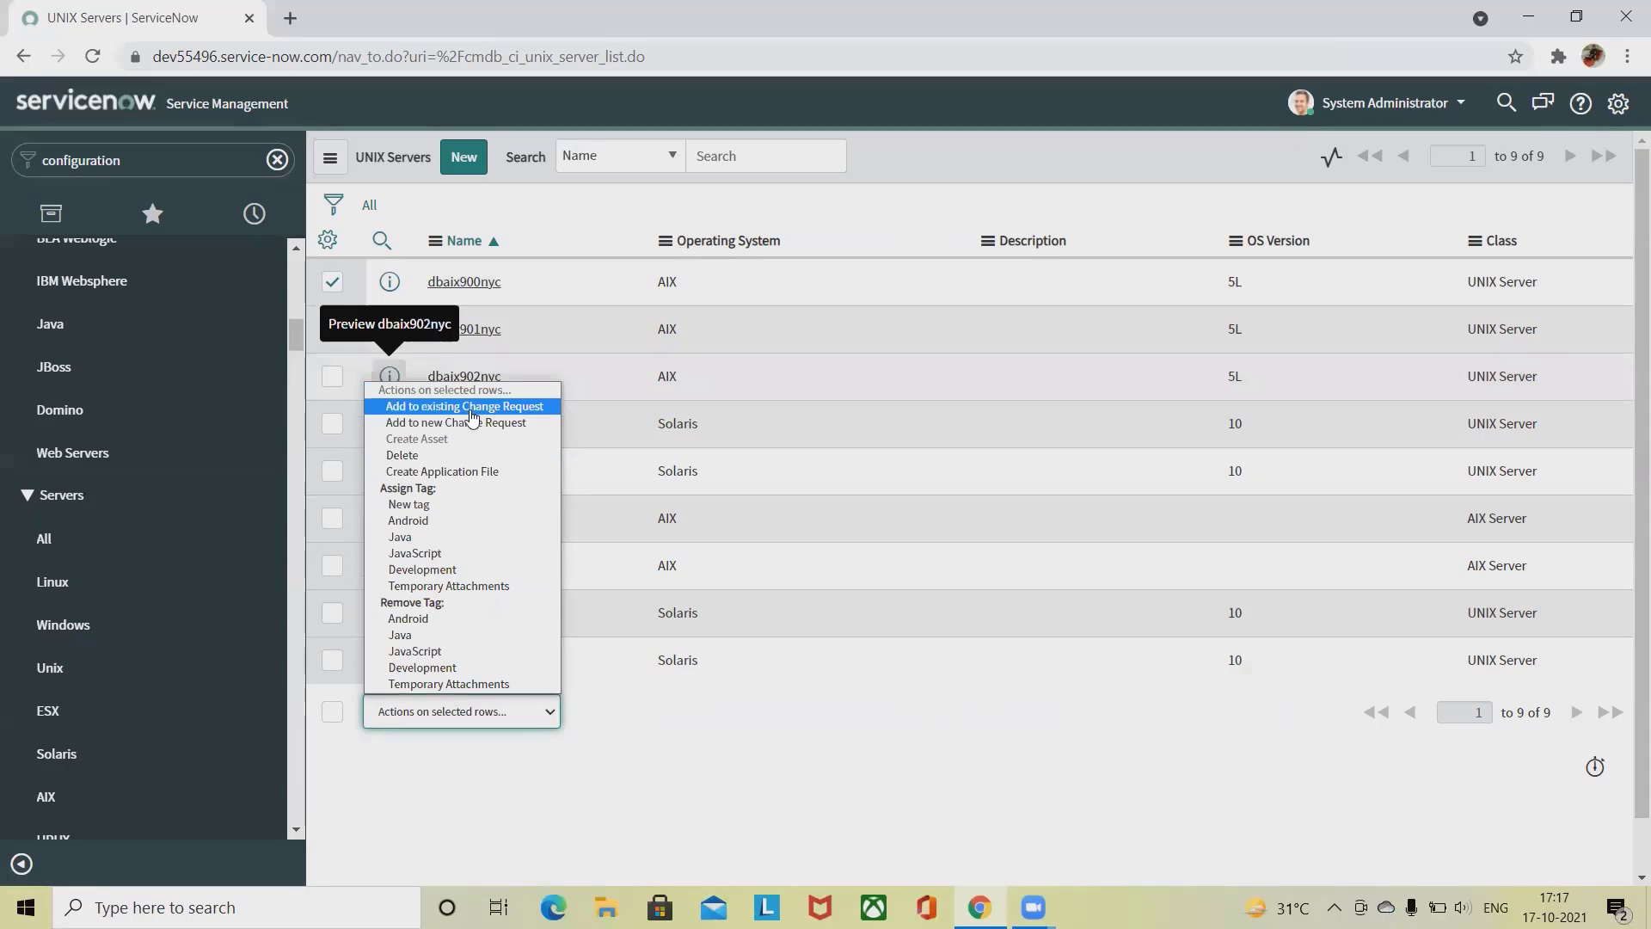
click(473, 422)
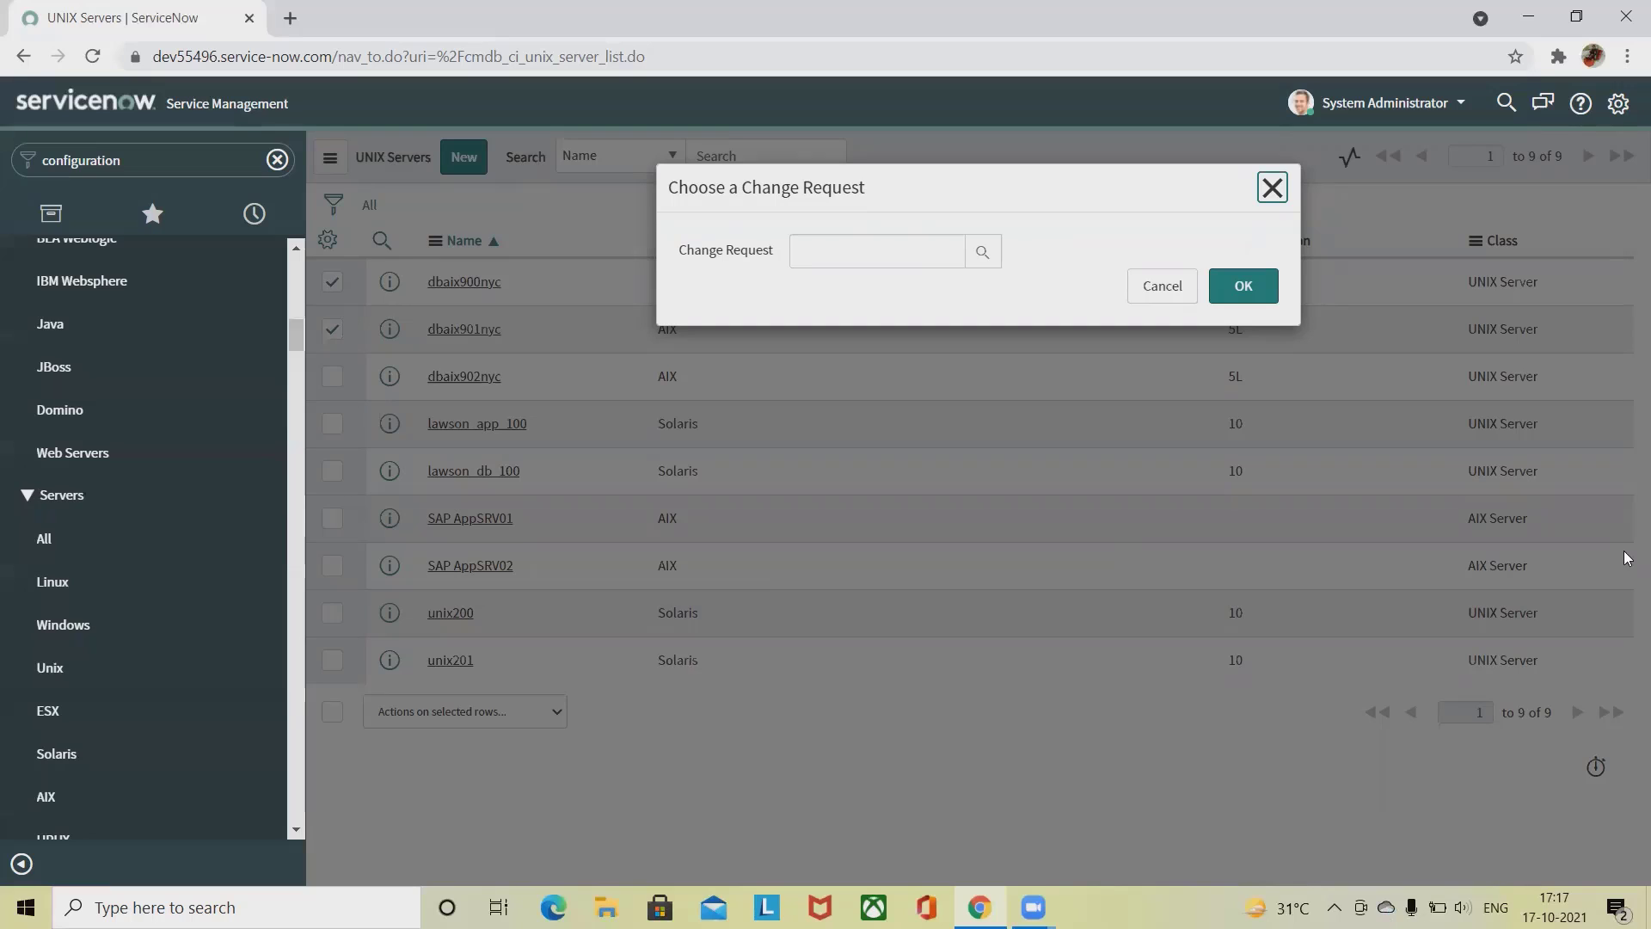
Step: Try change request lookups with 123 and CR, closing each lookup popup
click(926, 262)
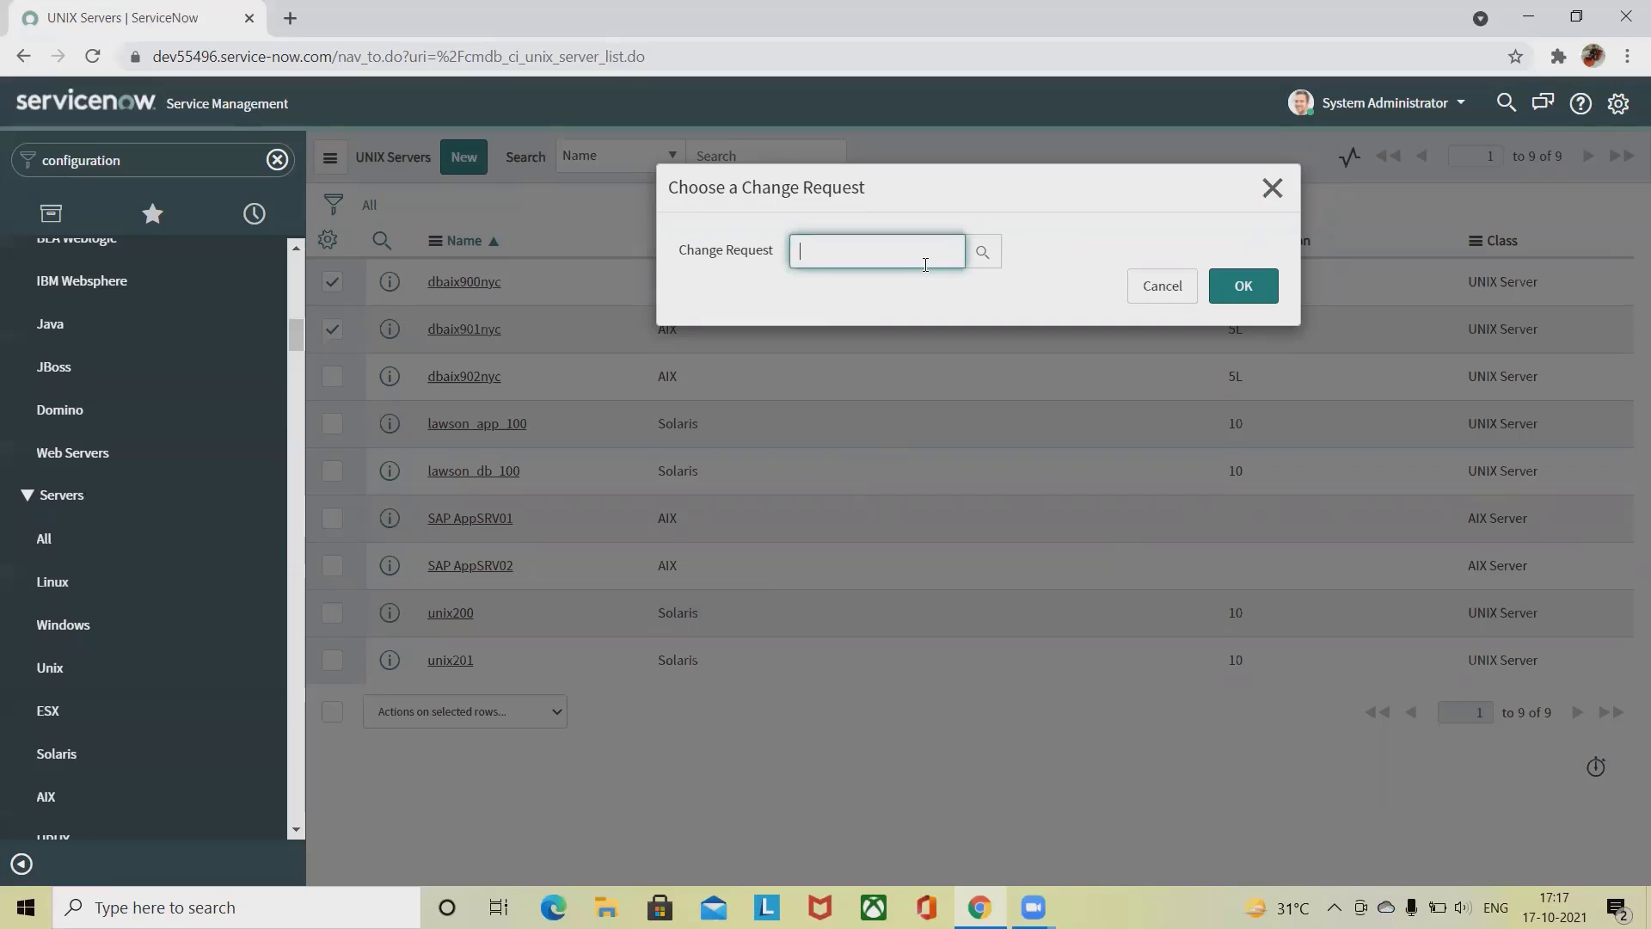
text(123)
click(982, 252)
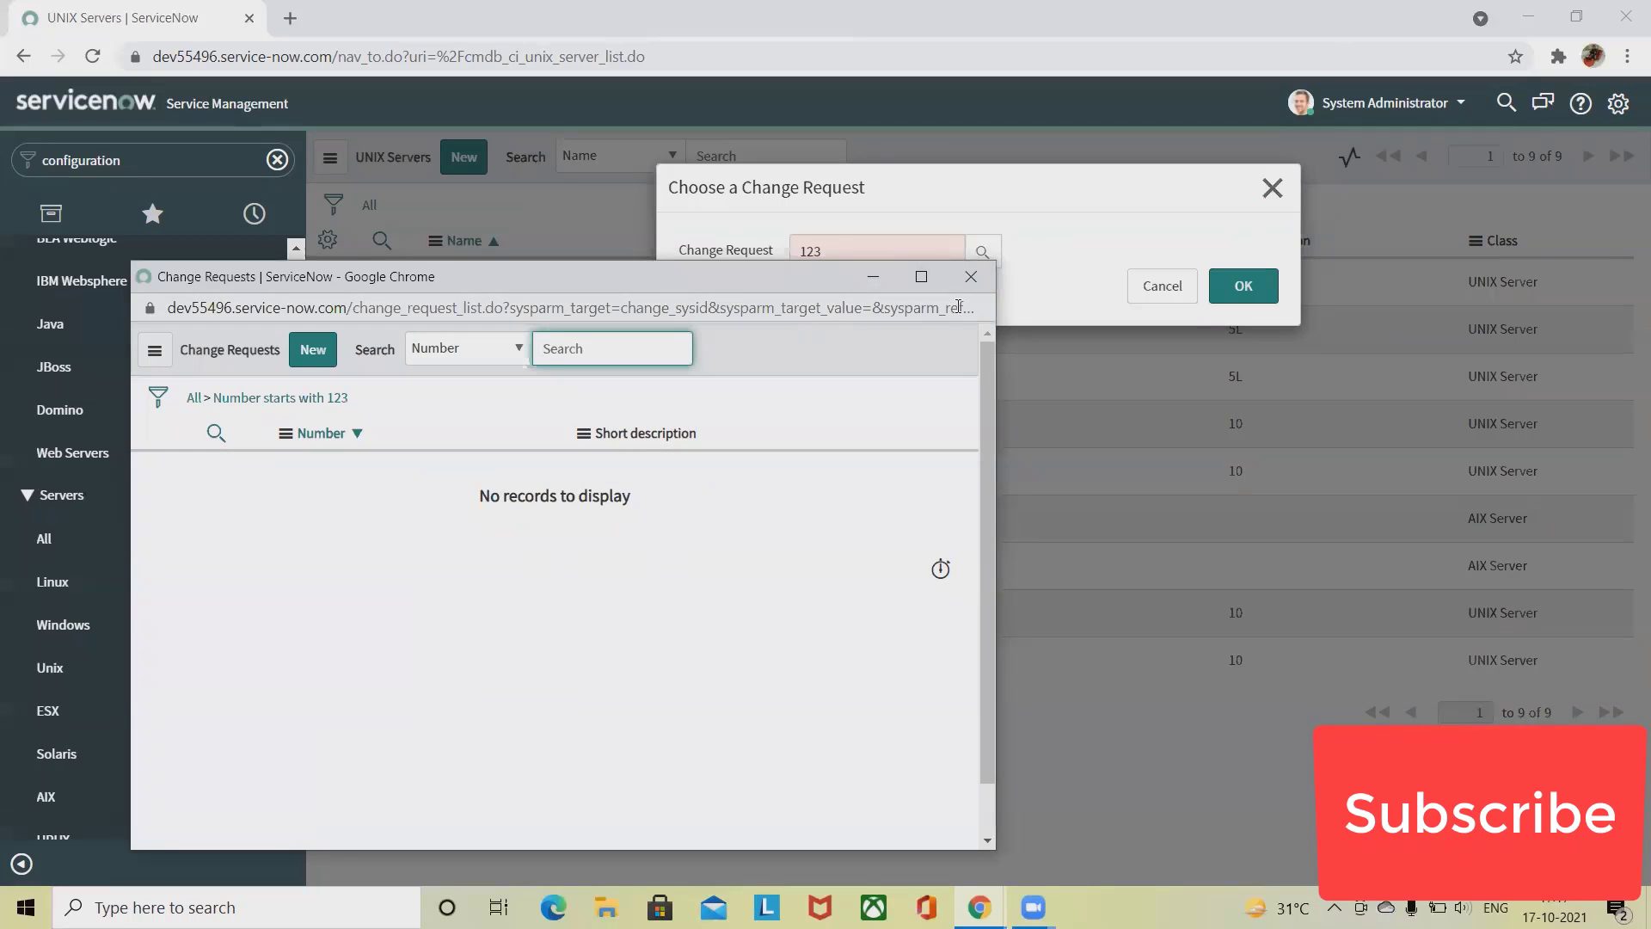
click(971, 276)
click(863, 261)
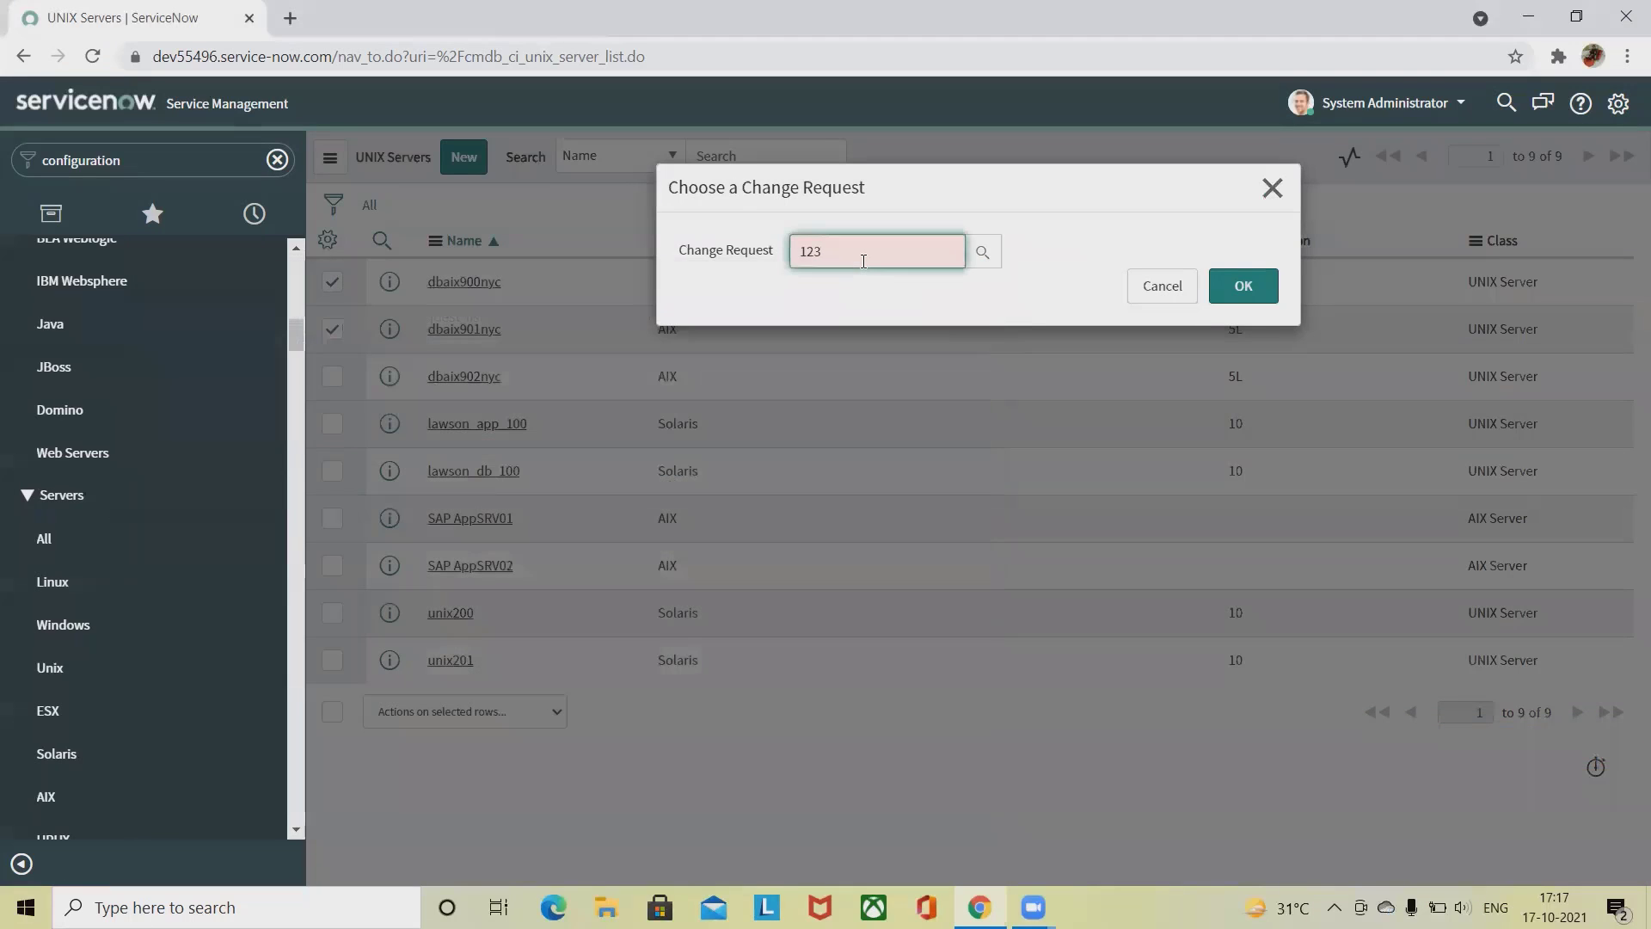
key(BackSpace)
key(BackSpace)
key(BackSpace)
text(CR)
click(997, 249)
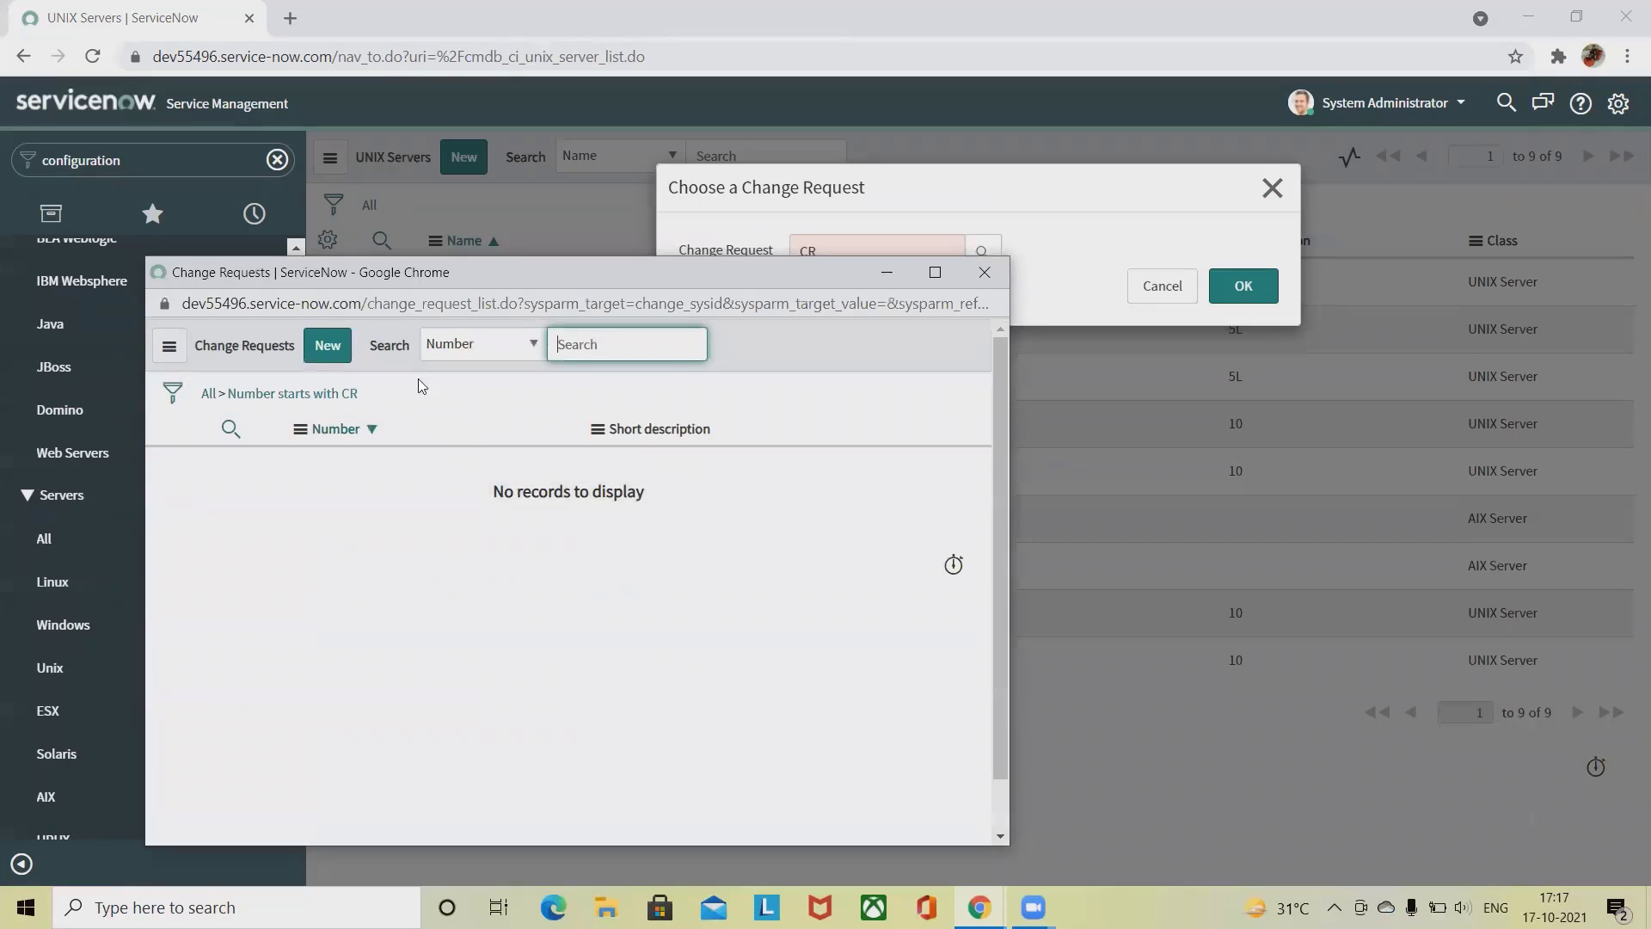
click(518, 357)
click(501, 386)
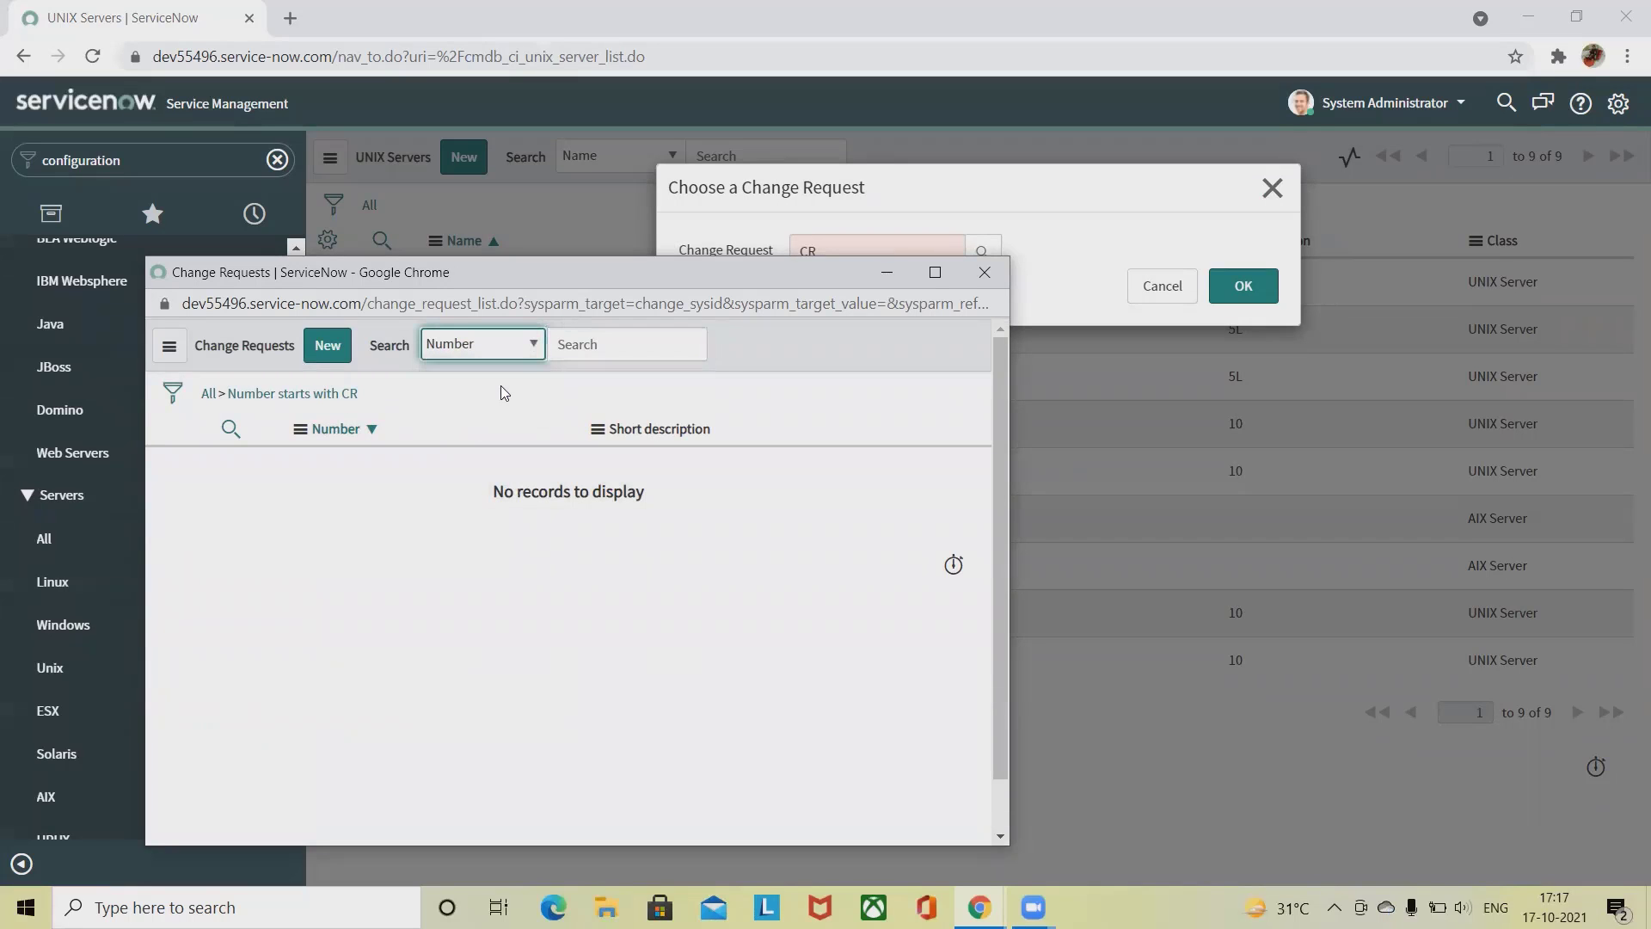
click(629, 335)
click(893, 238)
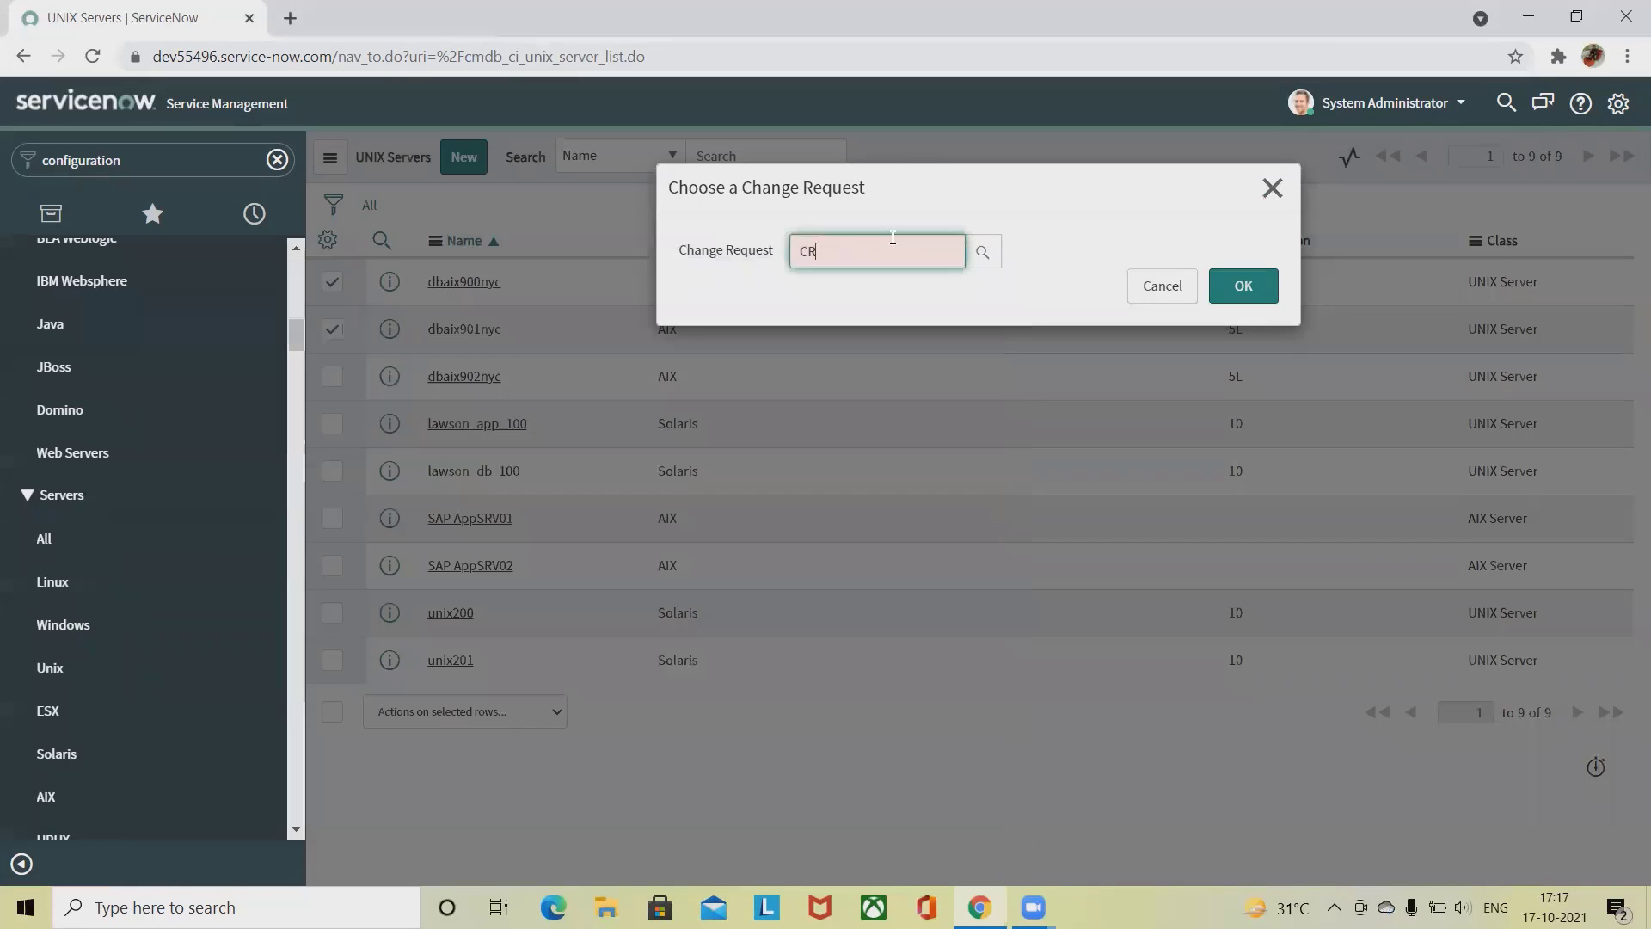
Step: Enter change request 345 and confirm the dialog with OK
key(BackSpace)
key(BackSpace)
text(345)
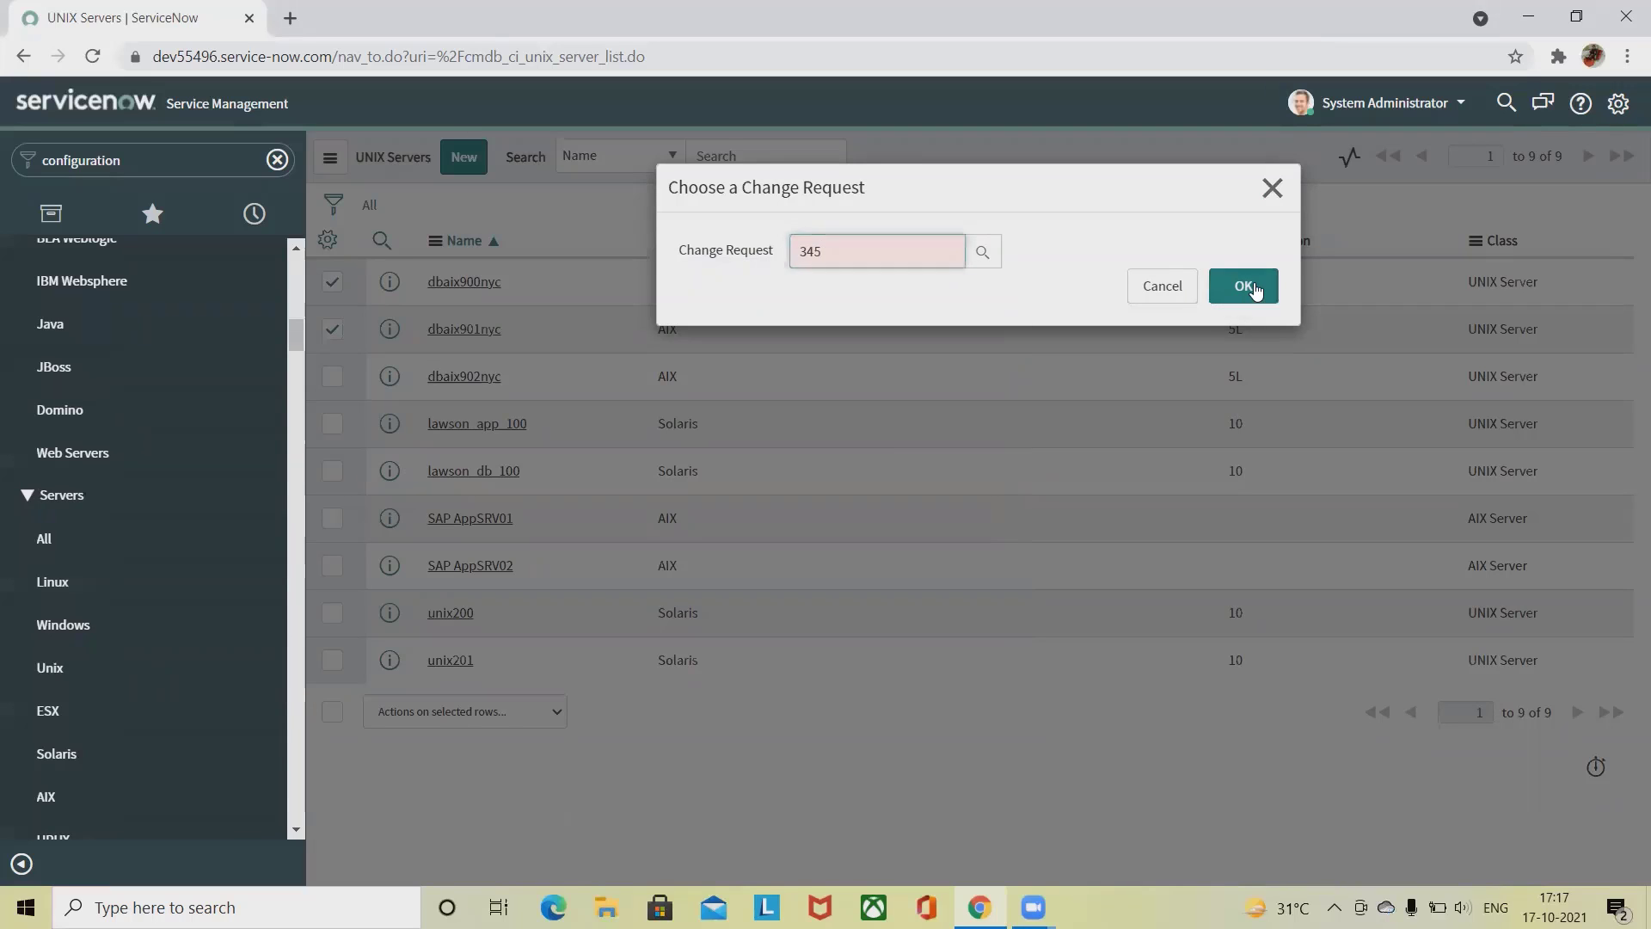
click(1246, 284)
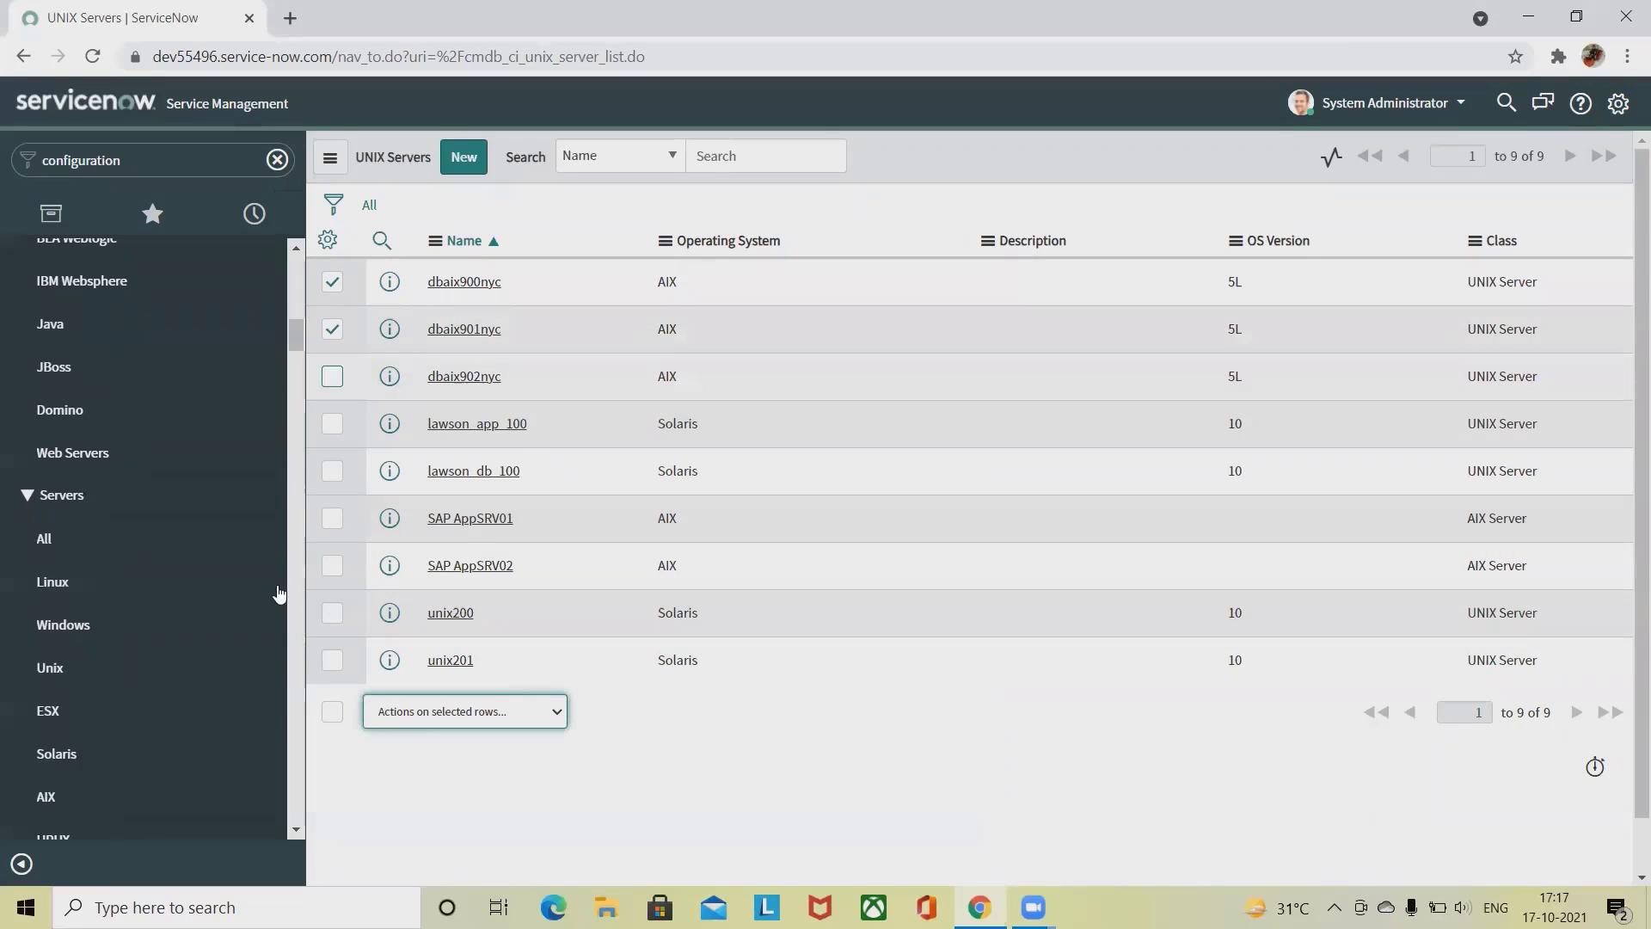
Step: Dismiss the row actions list unused and start a blank new UNIX Server record
click(559, 713)
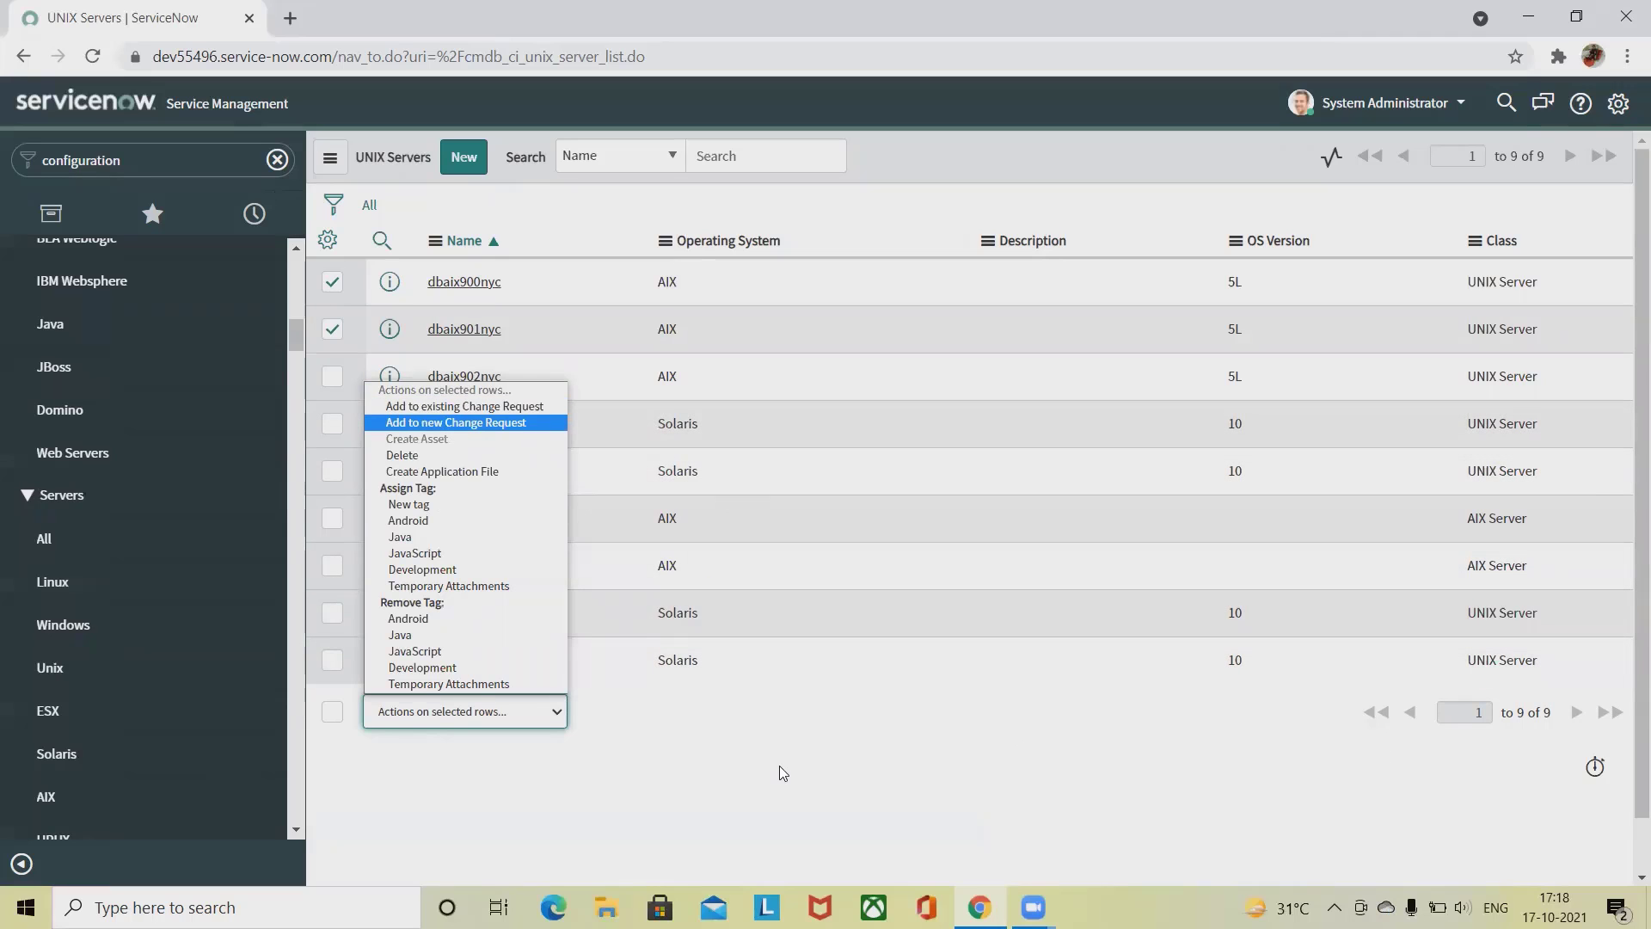
click(825, 743)
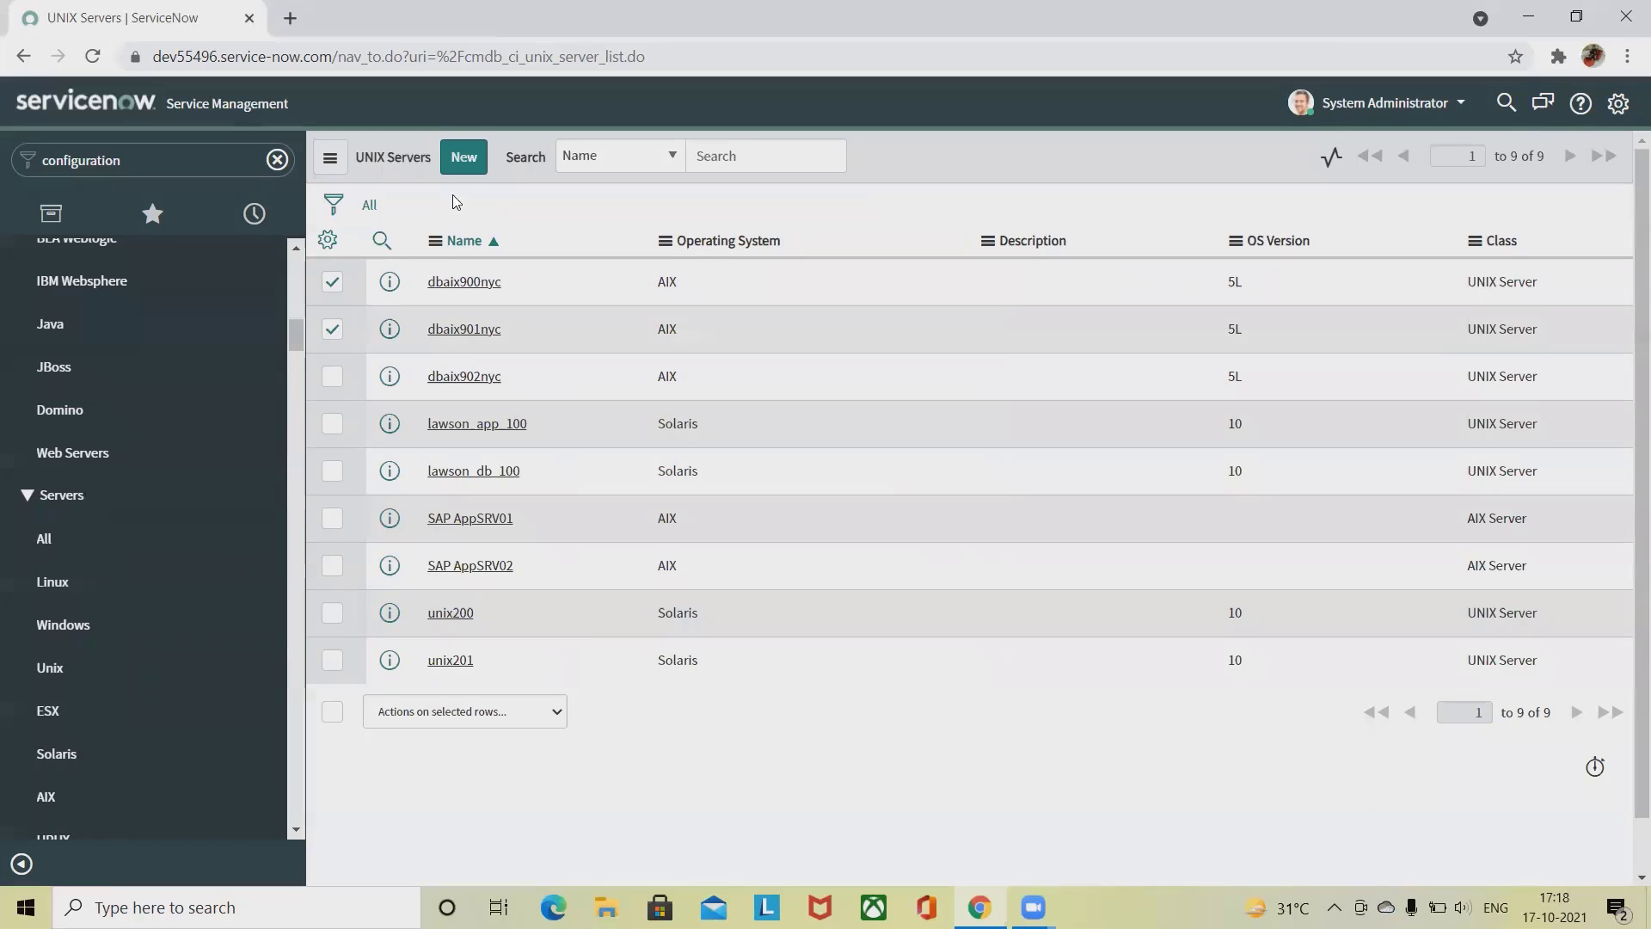
click(465, 157)
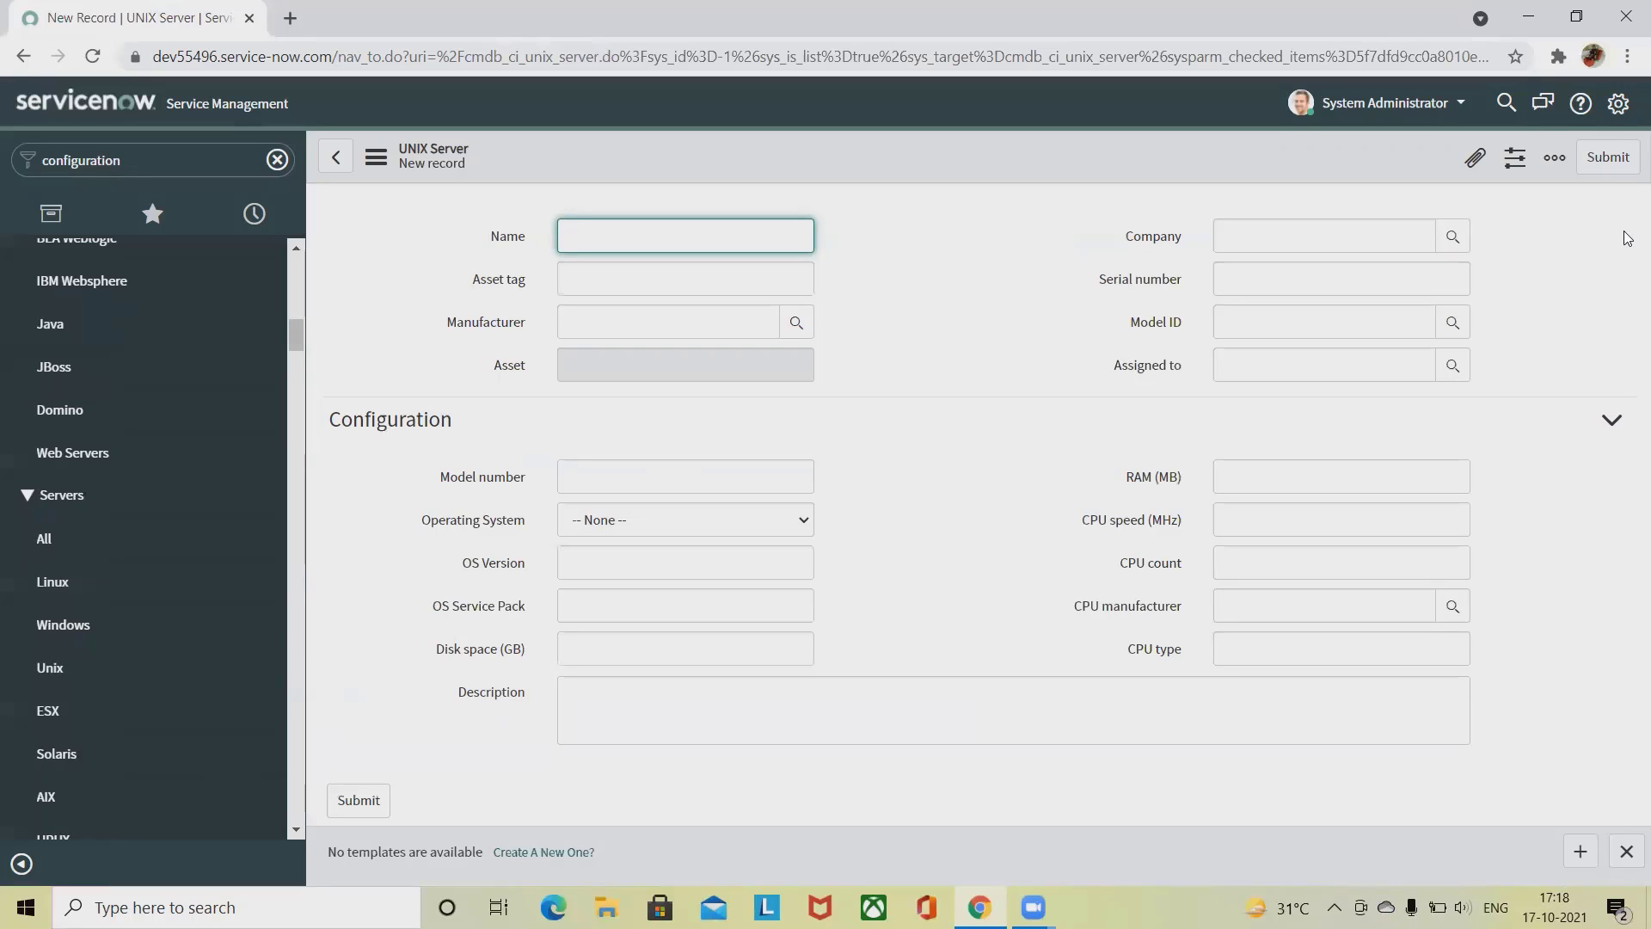
Step: Back on the list, check dbaix900nyc and dbaix901nyc and add them to a new Change Request
click(334, 160)
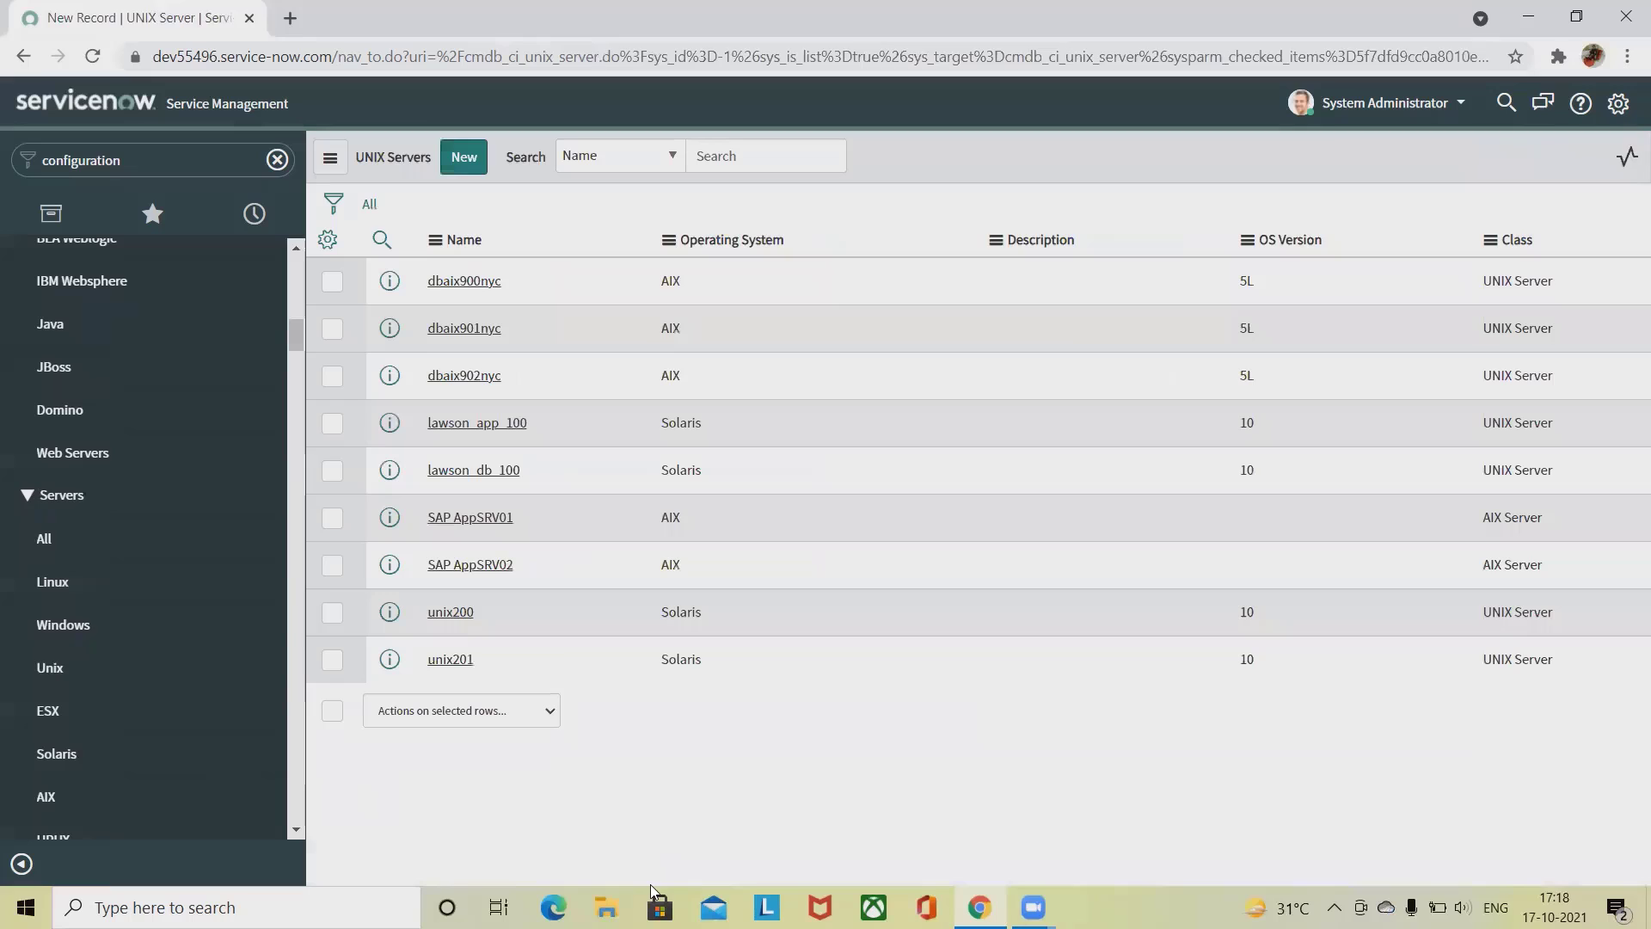
click(482, 727)
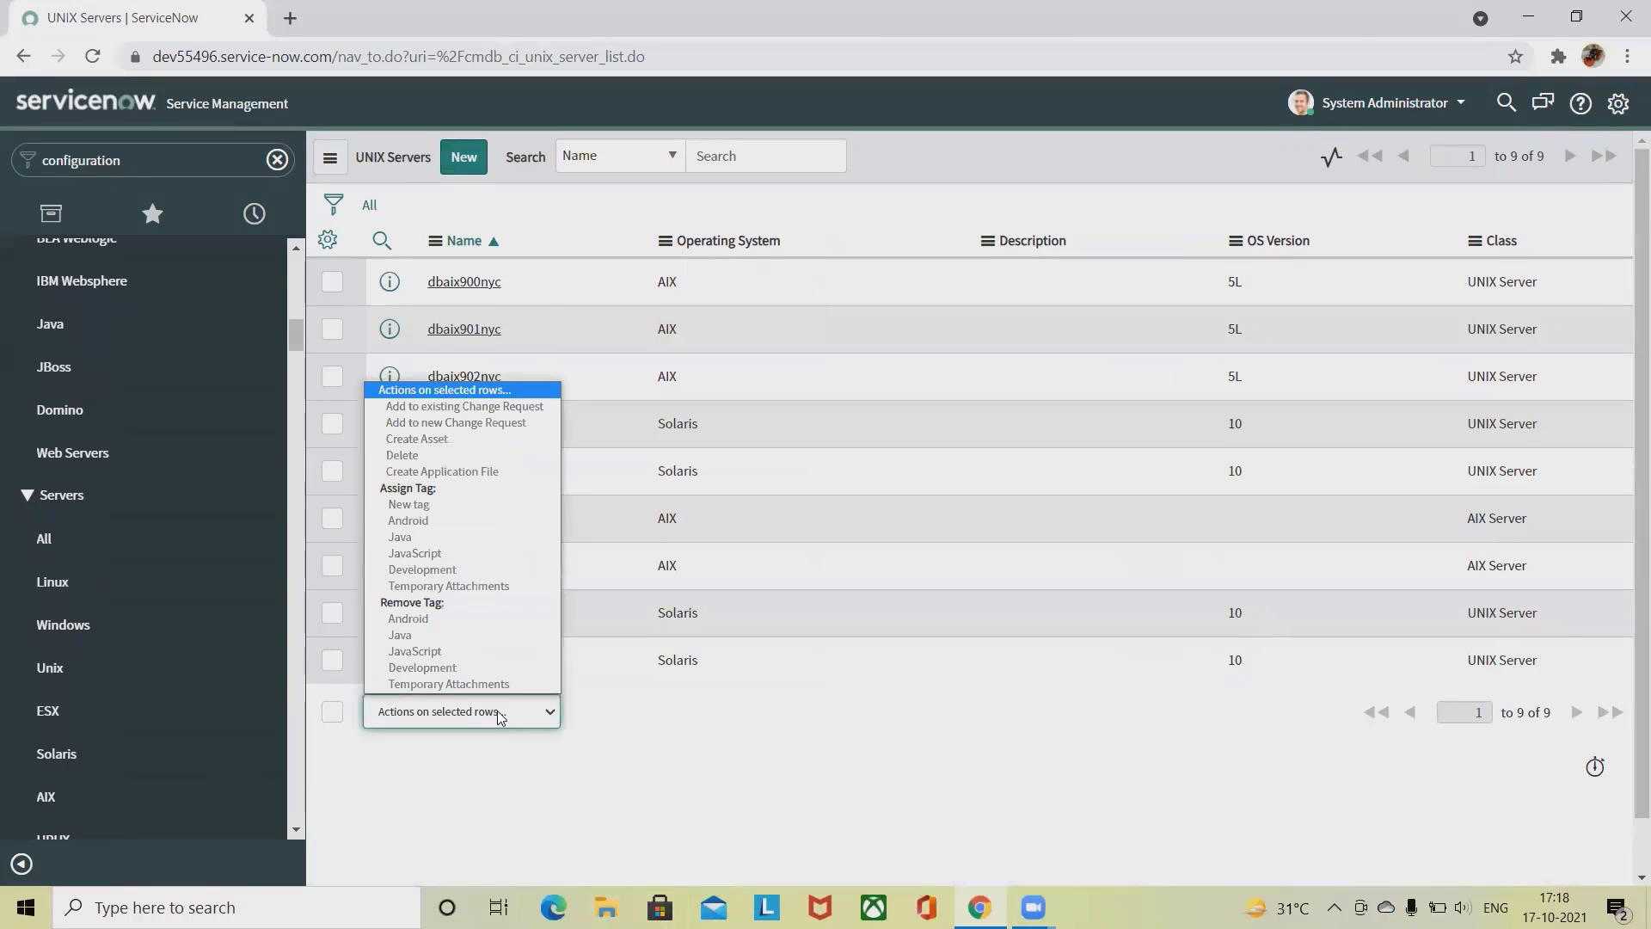
click(334, 328)
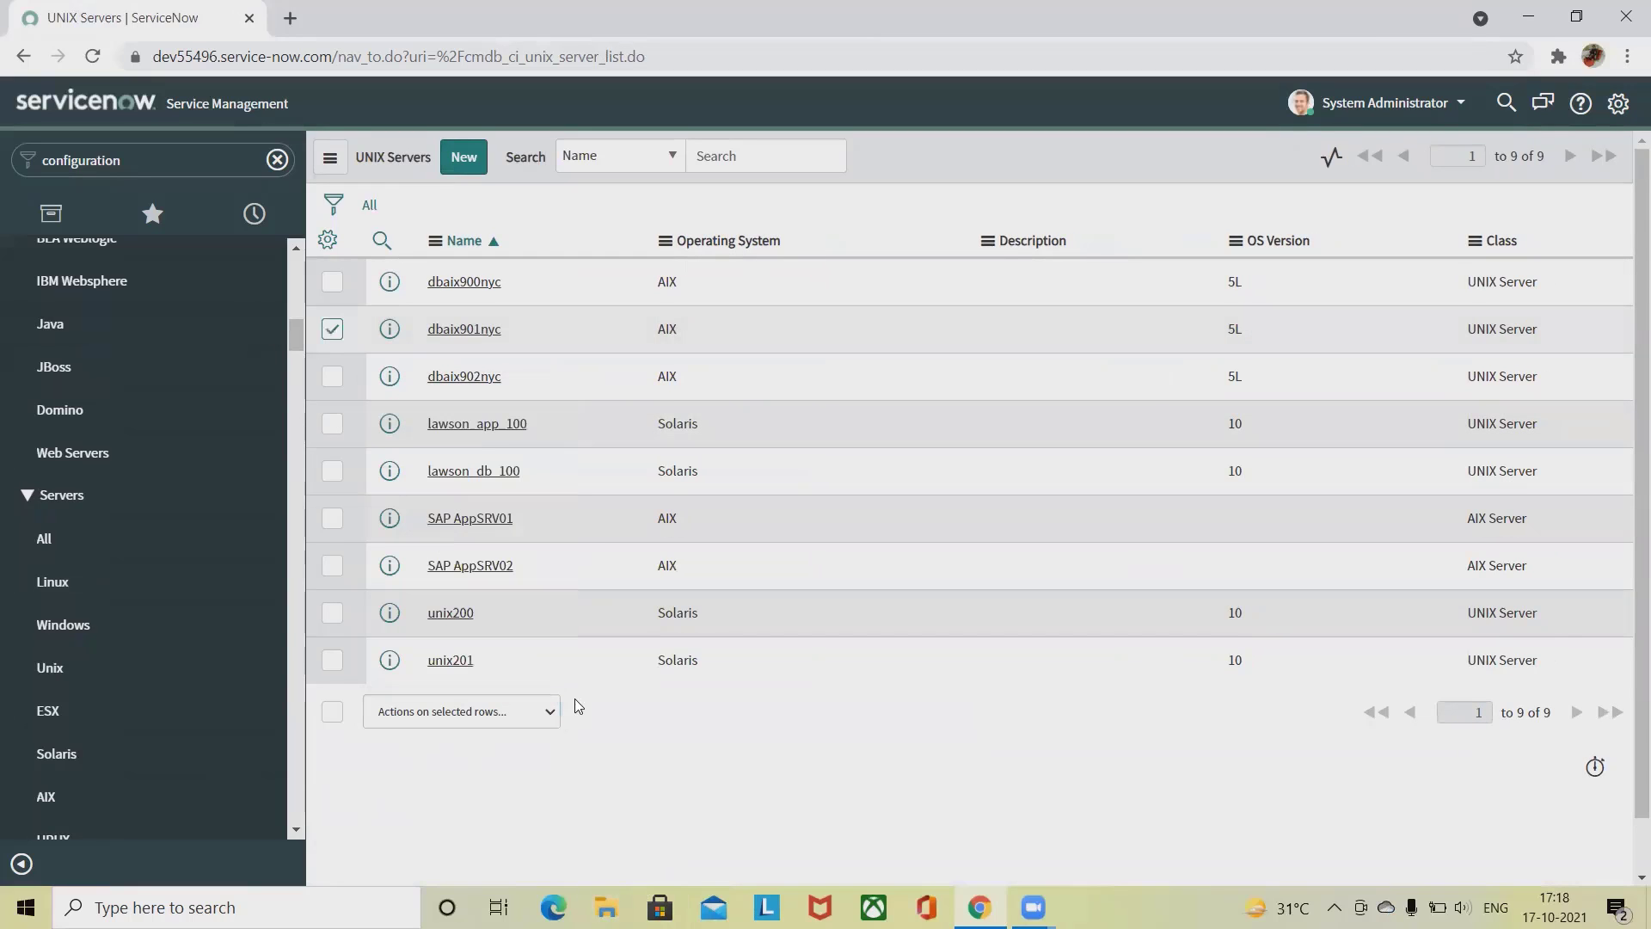
click(332, 281)
click(481, 711)
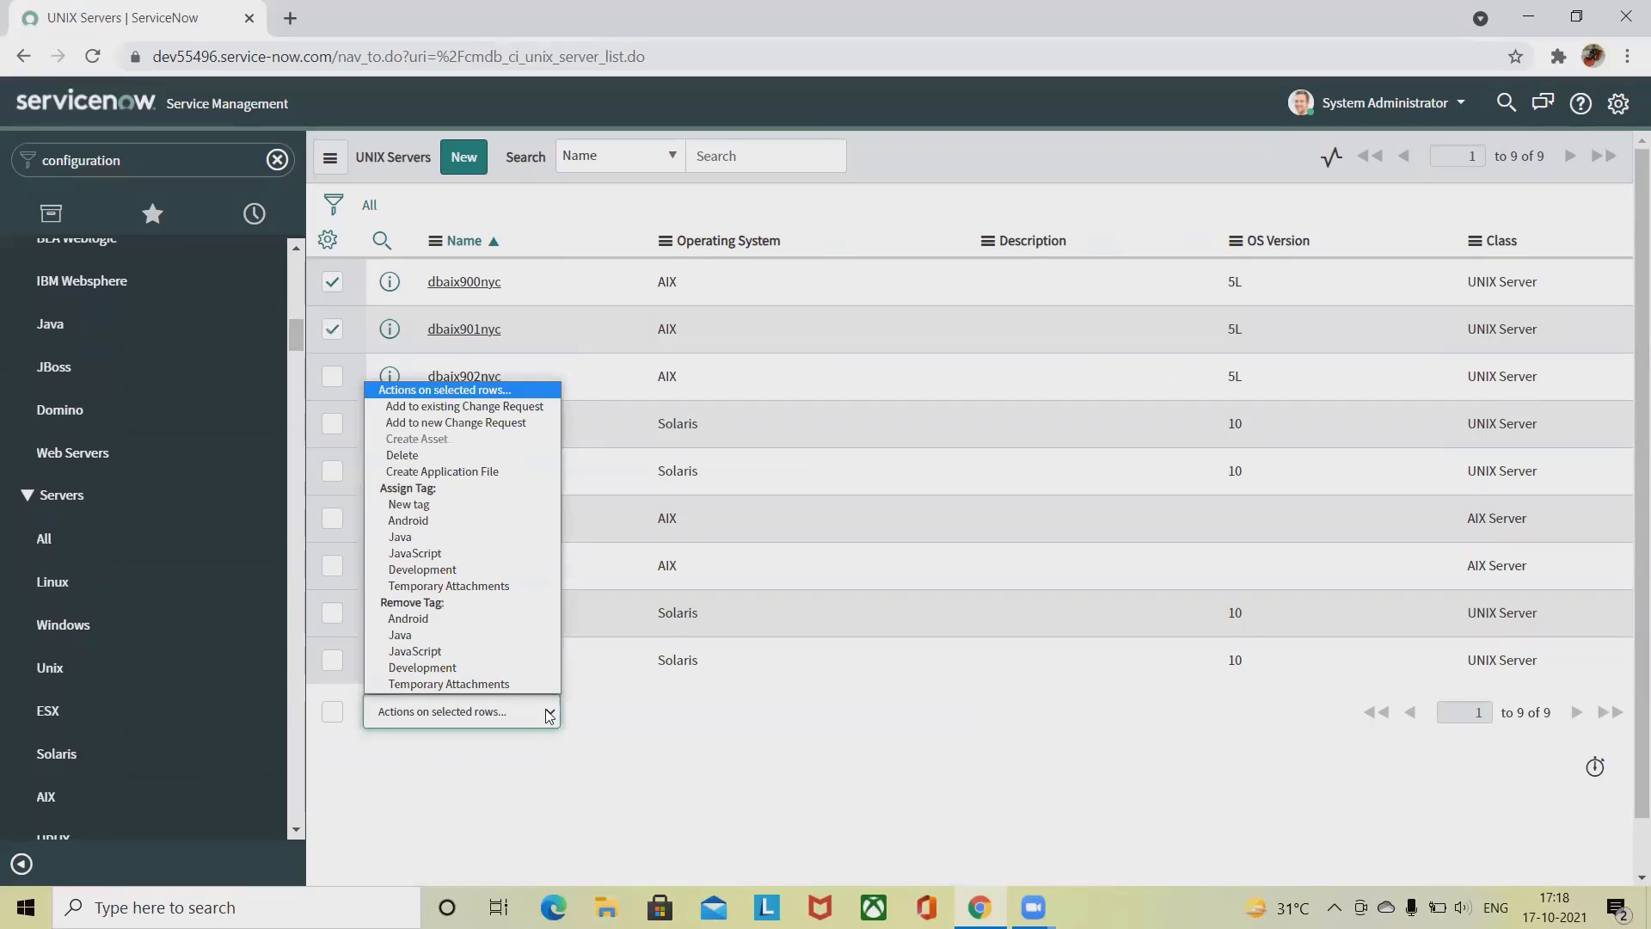
click(492, 427)
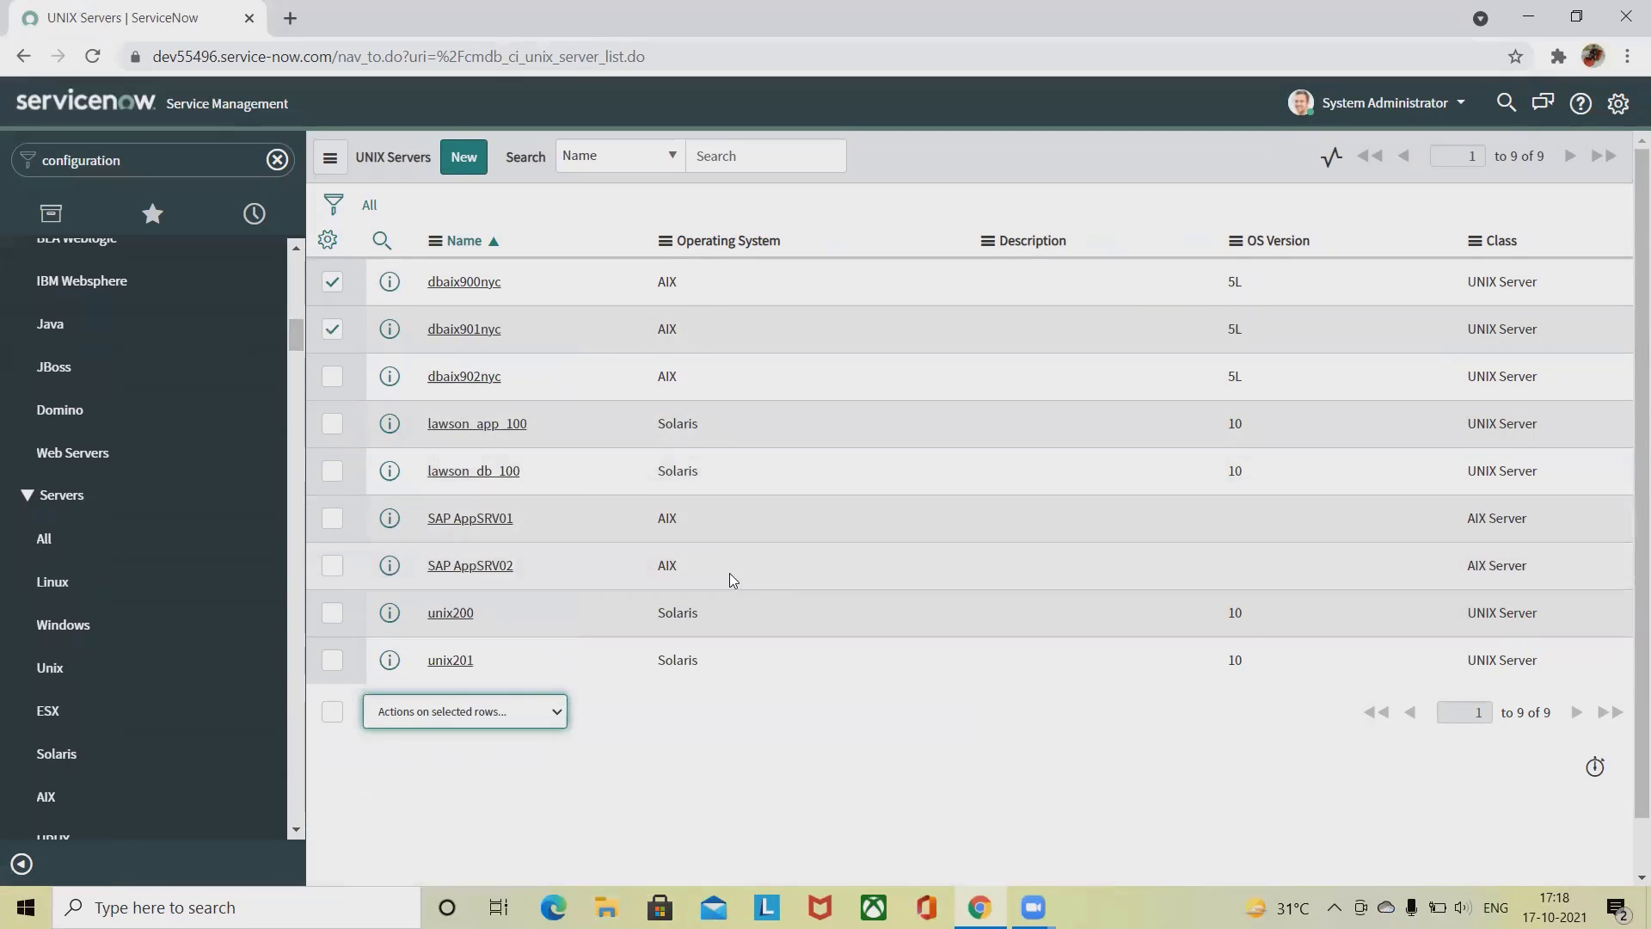
scroll(726, 723, down, 4)
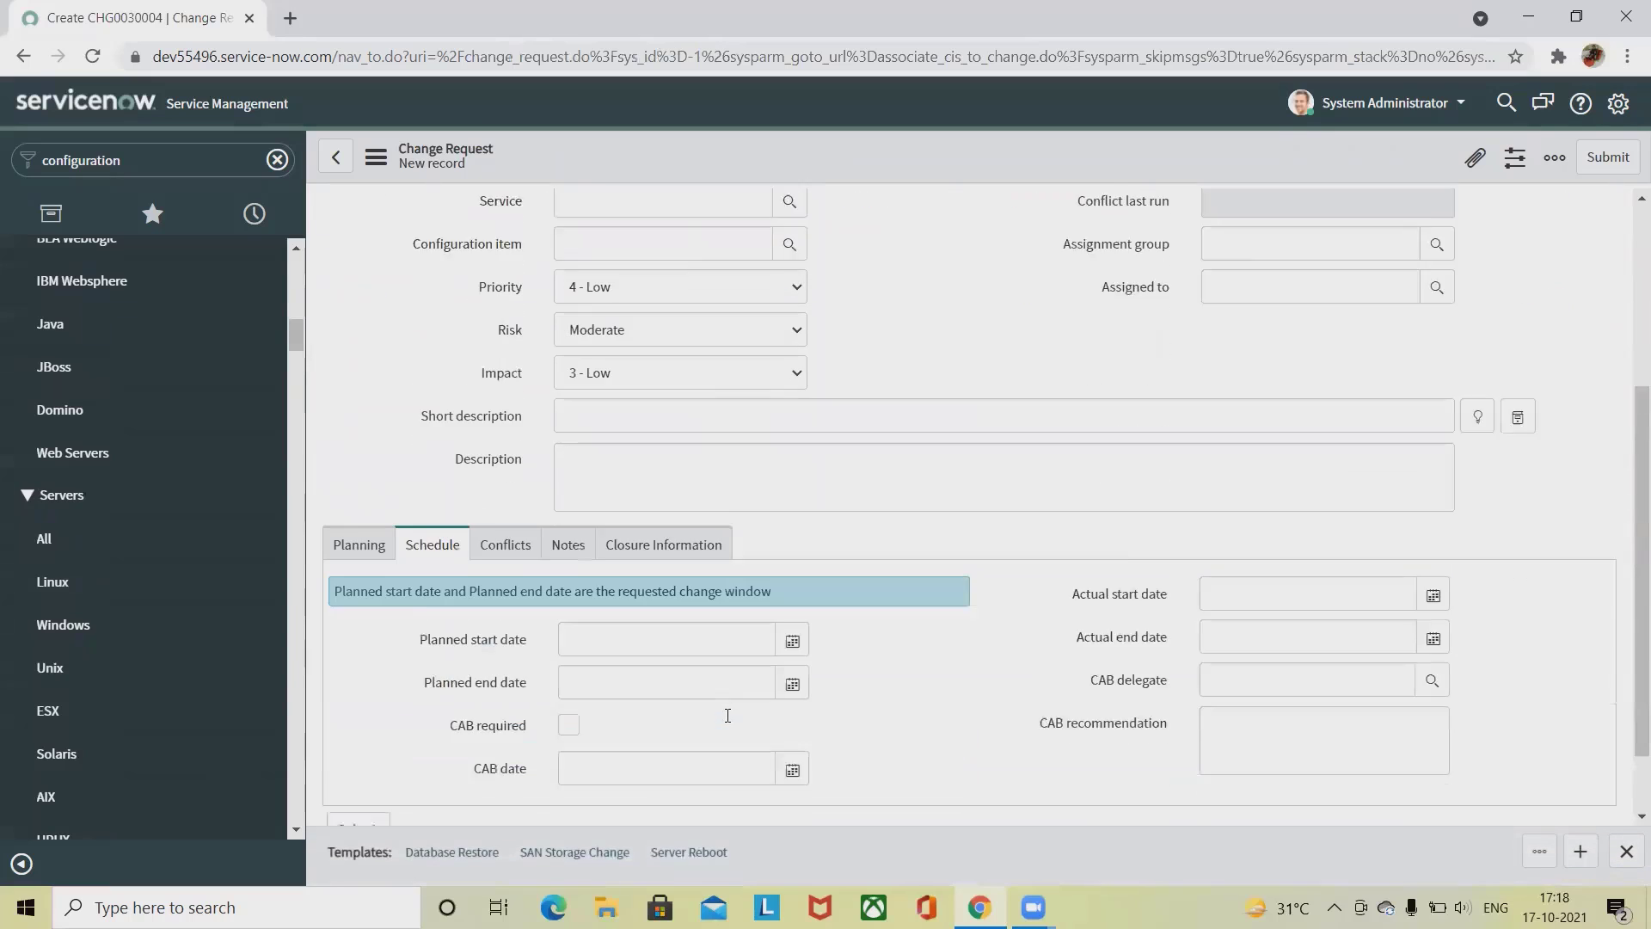
scroll(727, 716, down, 1)
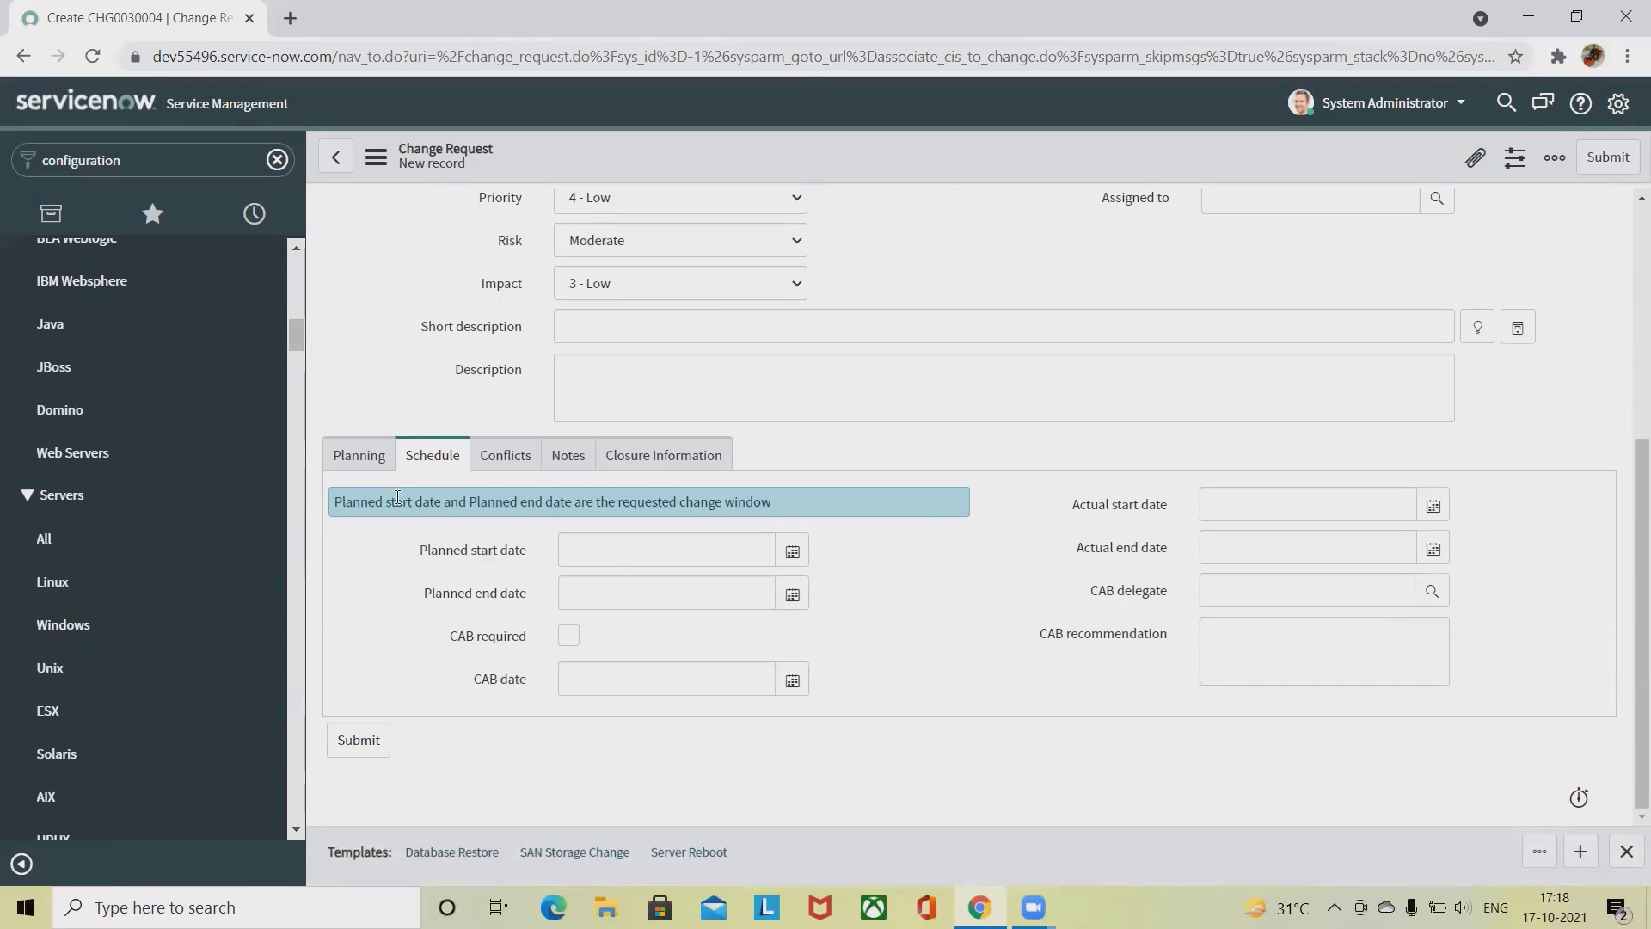